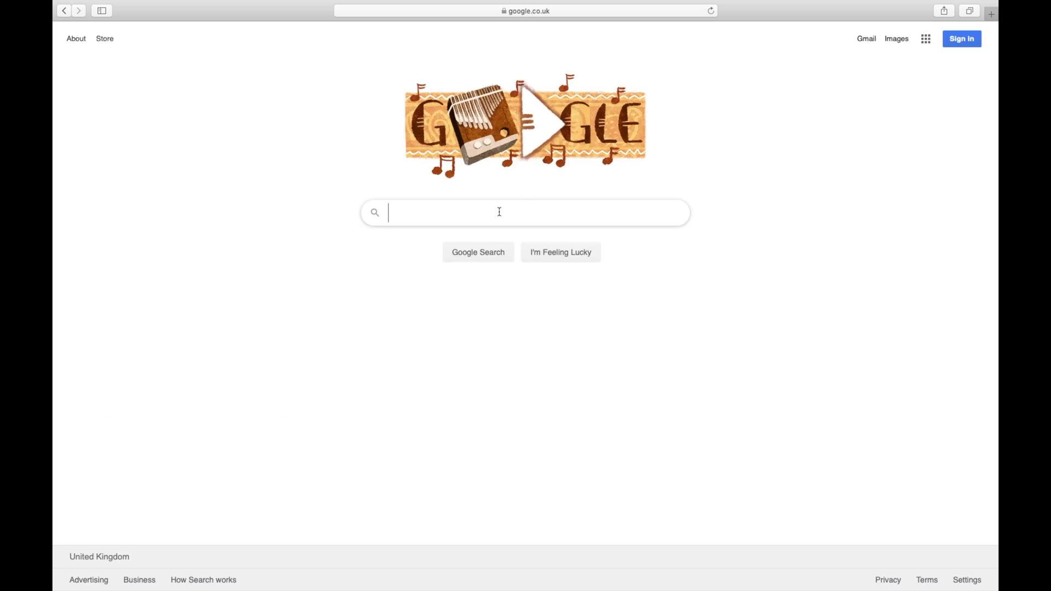
Search Google for 'soundflower' and follow the Rogue Amoeba page to the Soundflower GitHub project.
type("soundf")
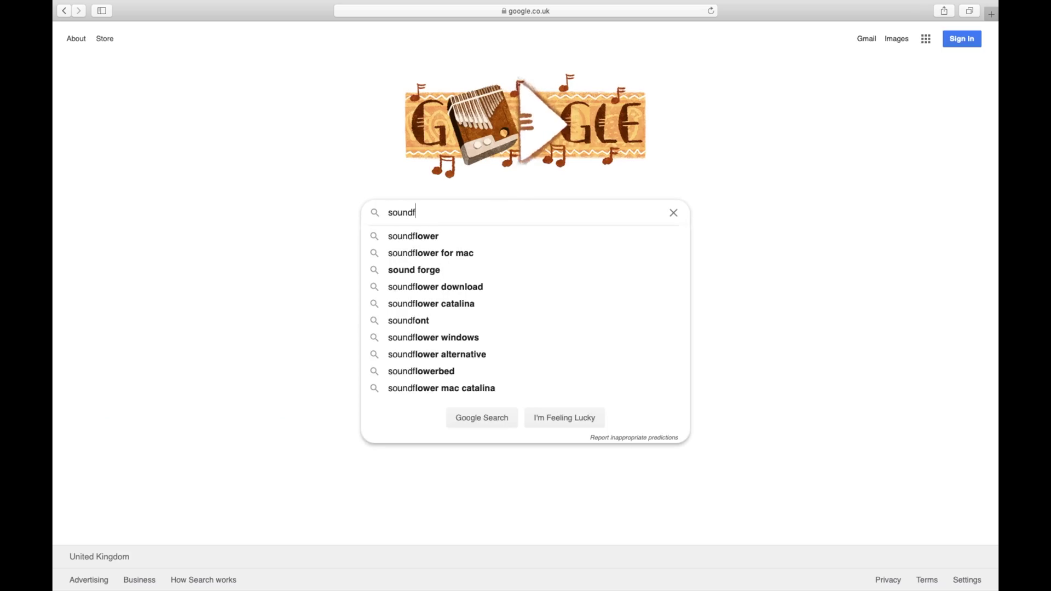
type("lower")
key("Return")
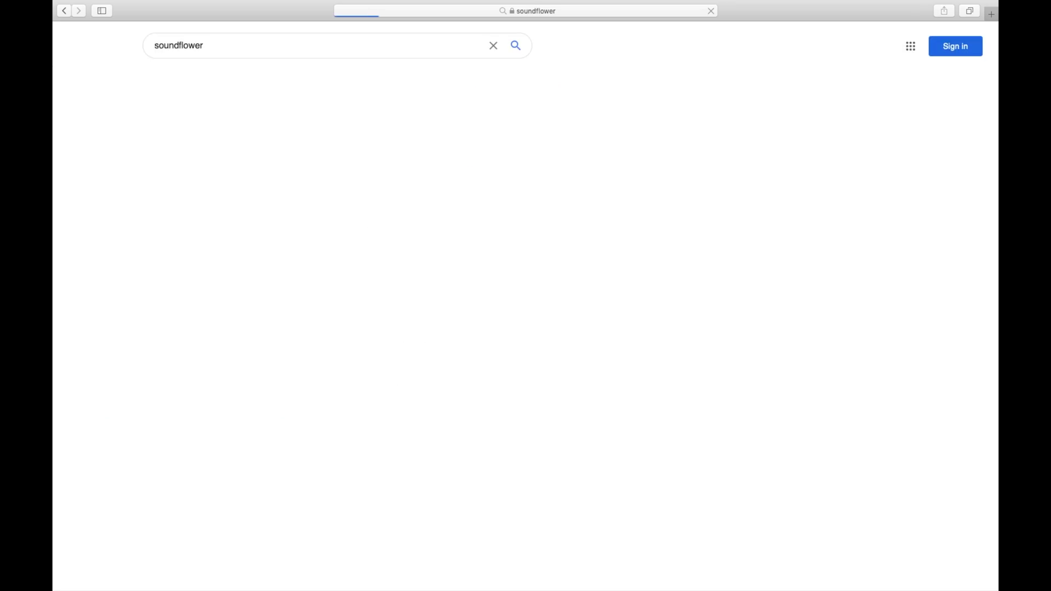
scroll(306, 389, "down", 3)
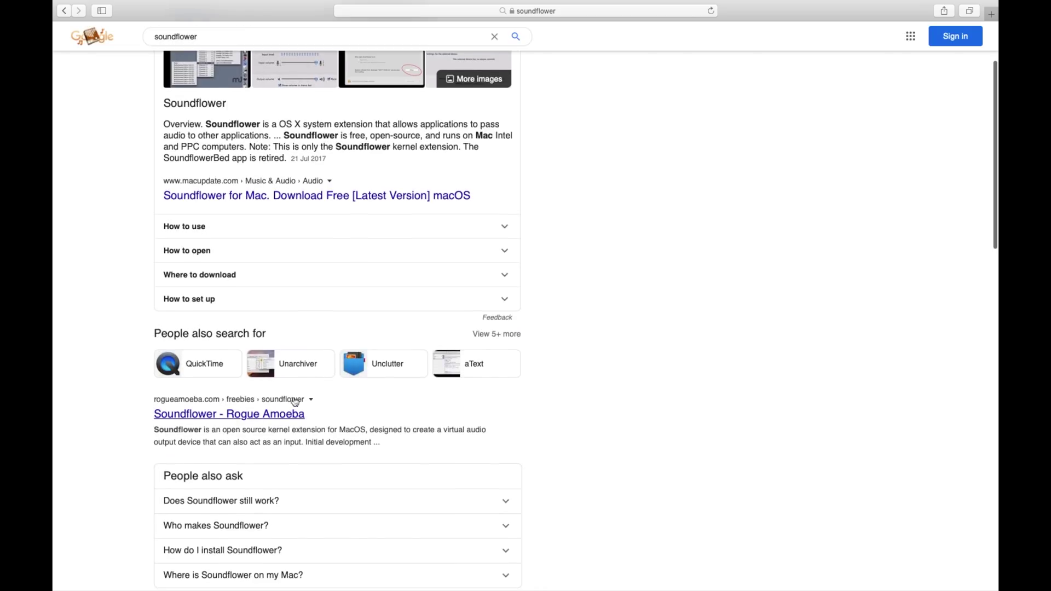
left_click(279, 418)
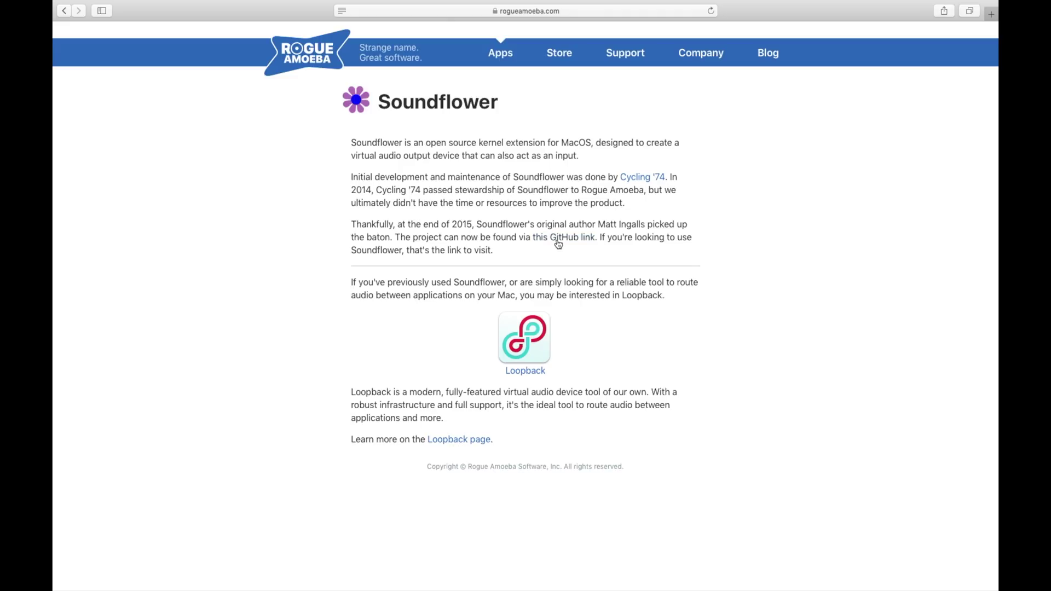
left_click(558, 244)
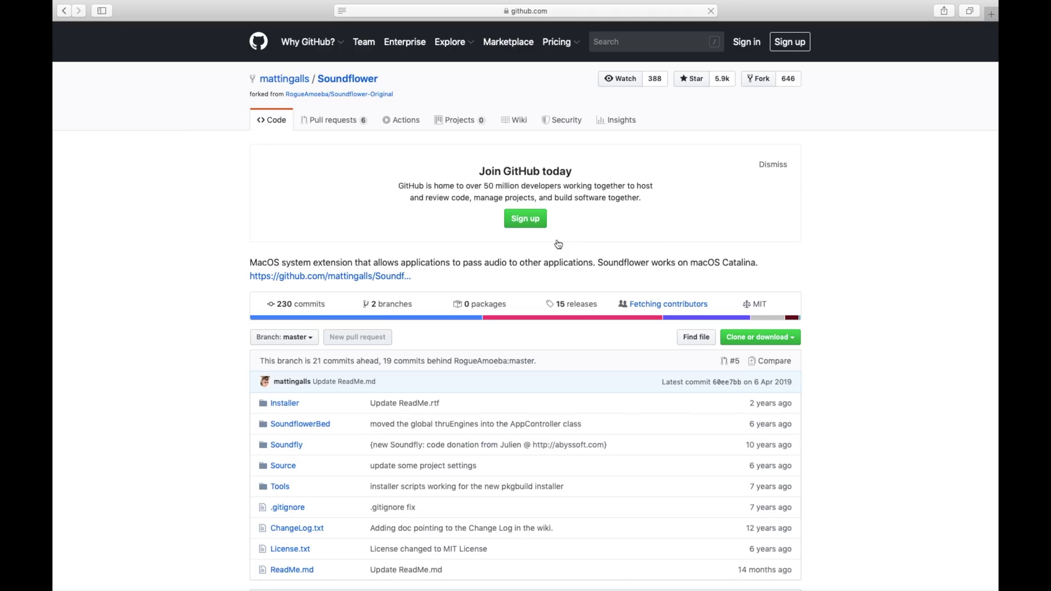
Download Soundflower-2.0b2.dmg from the GitHub Releases page, allowing downloads from github.com.
scroll(558, 244, "down", 15)
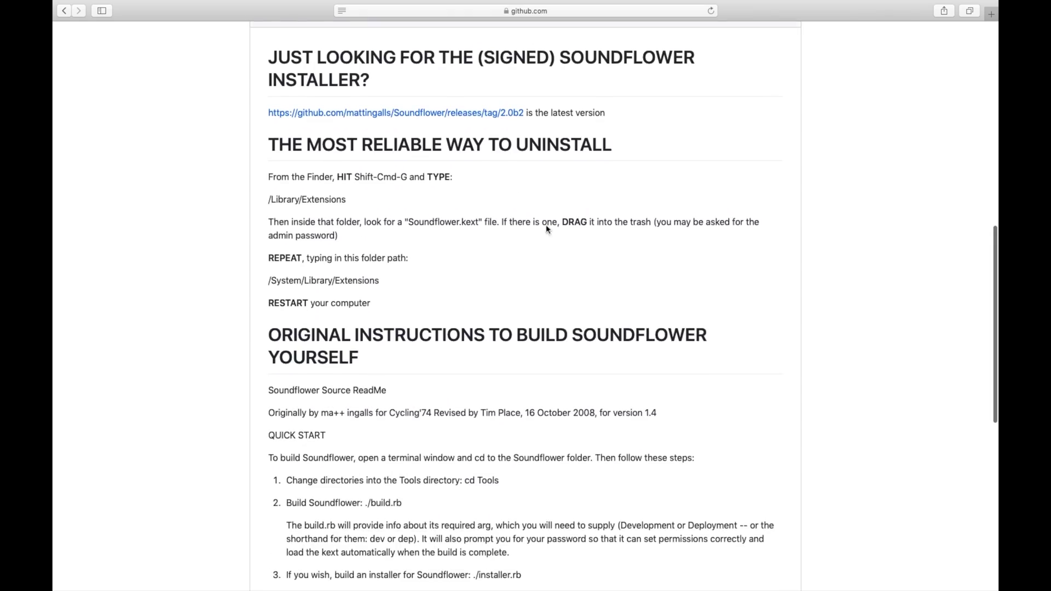
left_click(468, 112)
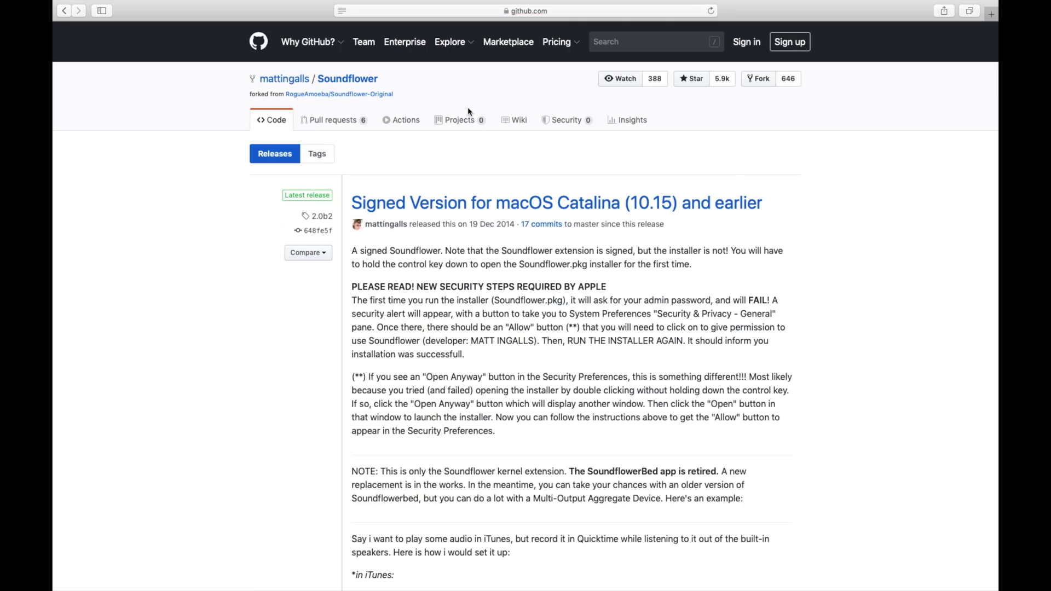
scroll(470, 115, "down", 10)
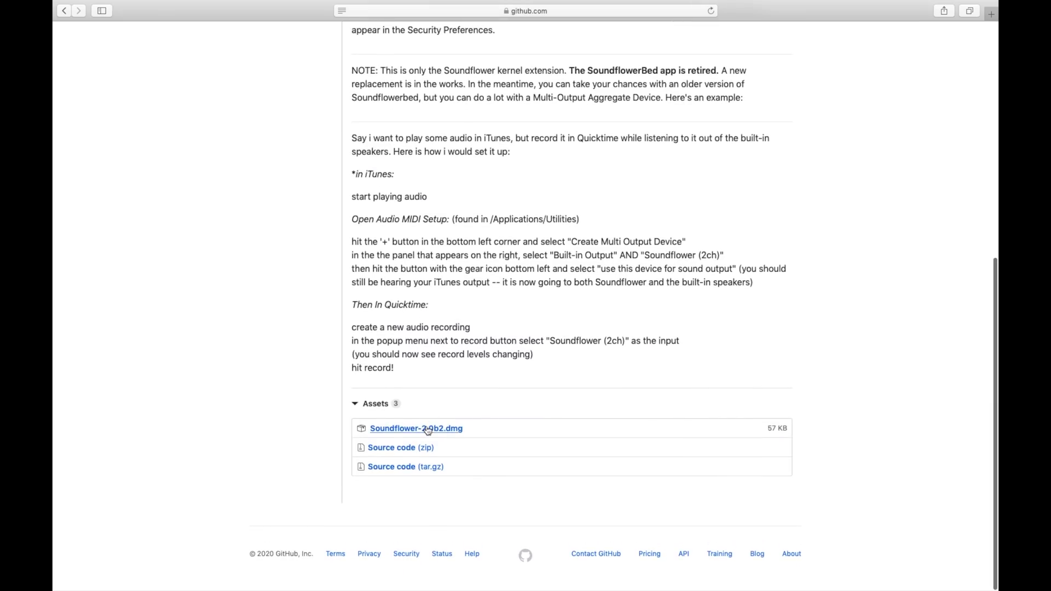
left_click(427, 429)
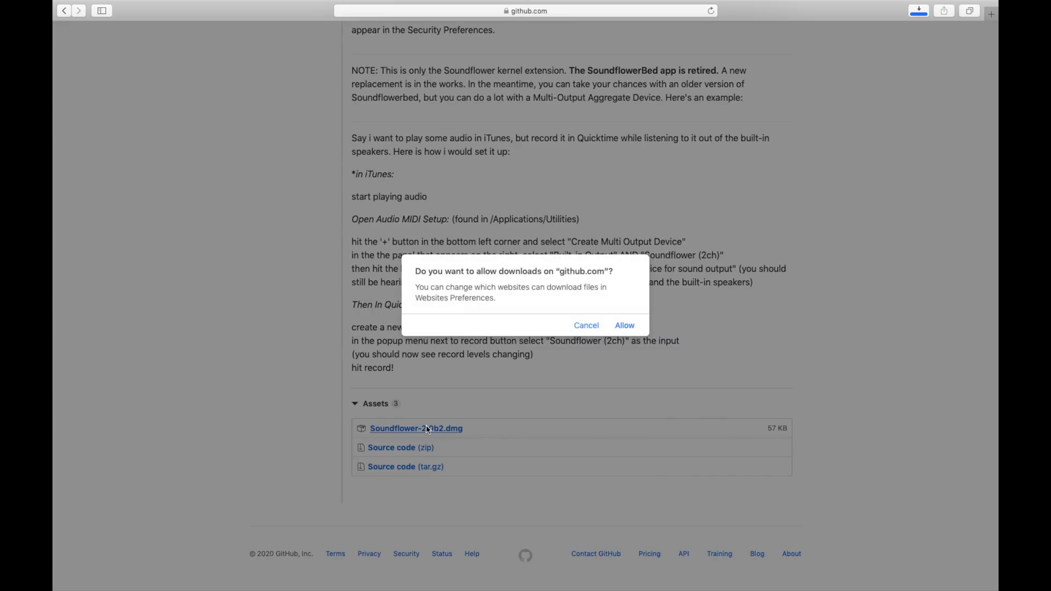
key("Return")
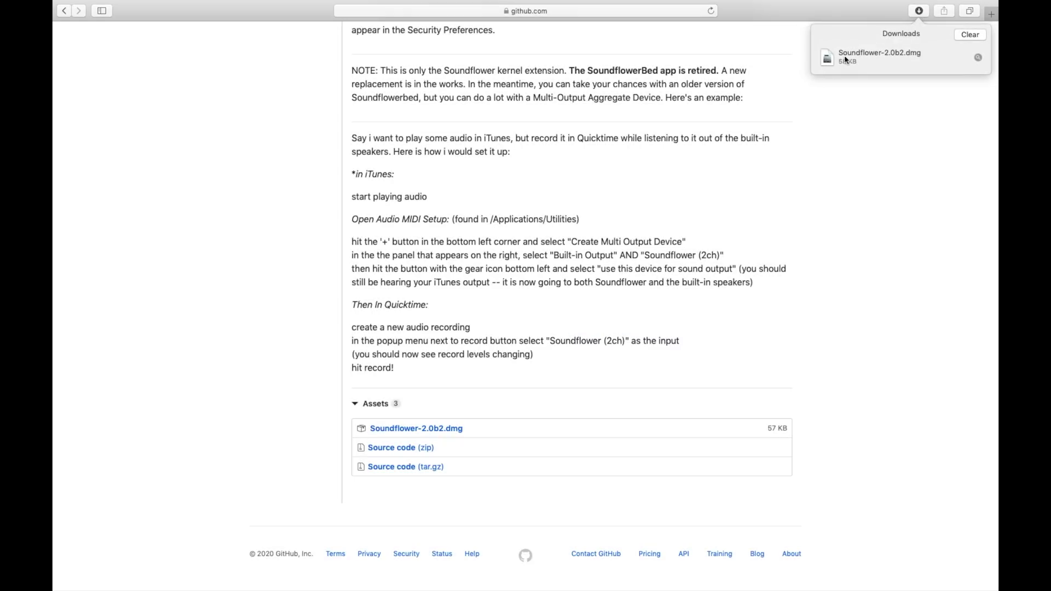
Open the Soundflower disk image, launch Soundflower.pkg and dismiss the unidentified-developer warning.
double_click(846, 52)
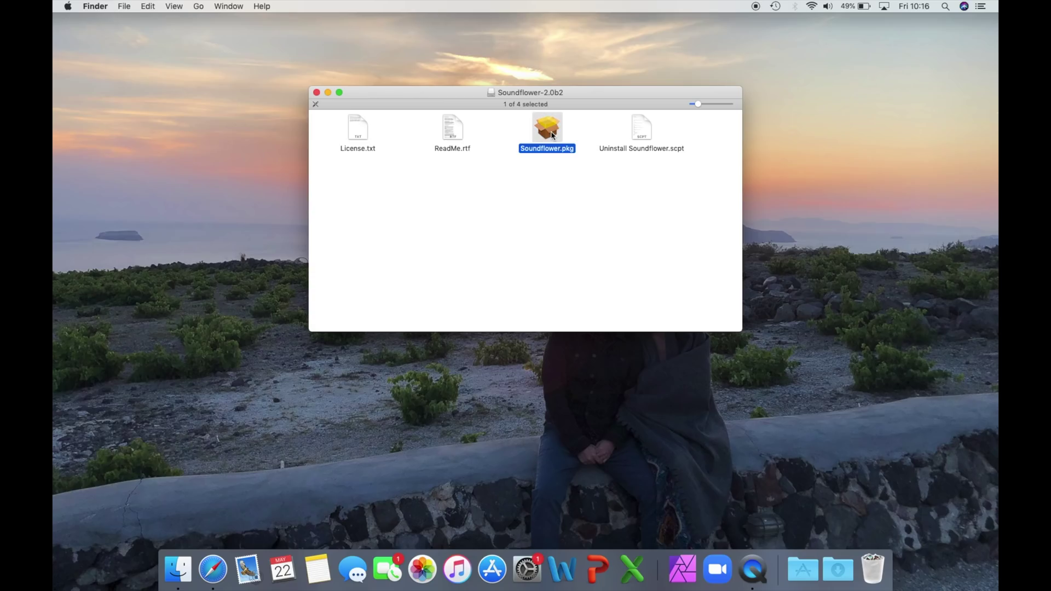
double_click(548, 128)
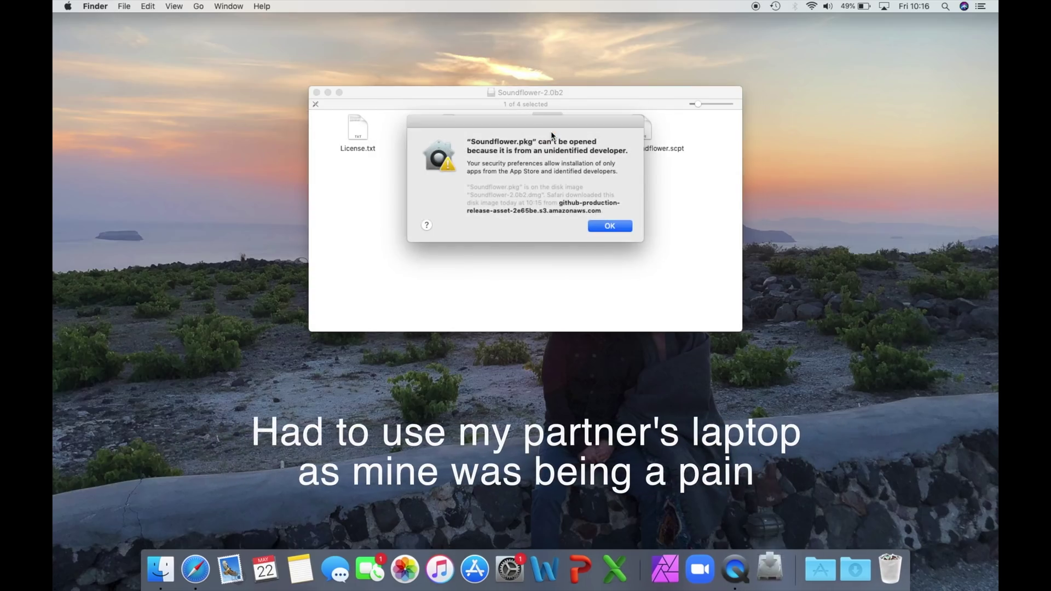
left_click(610, 226)
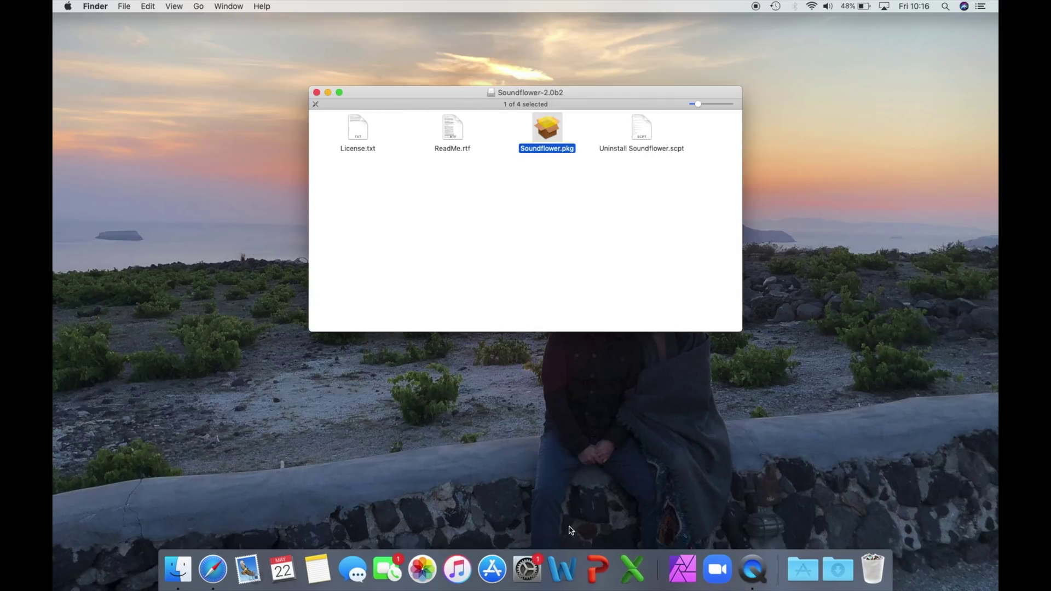
Allow Soundflower.pkg with Open Anyway in Security & Privacy > General, then confirm Open.
left_click(532, 572)
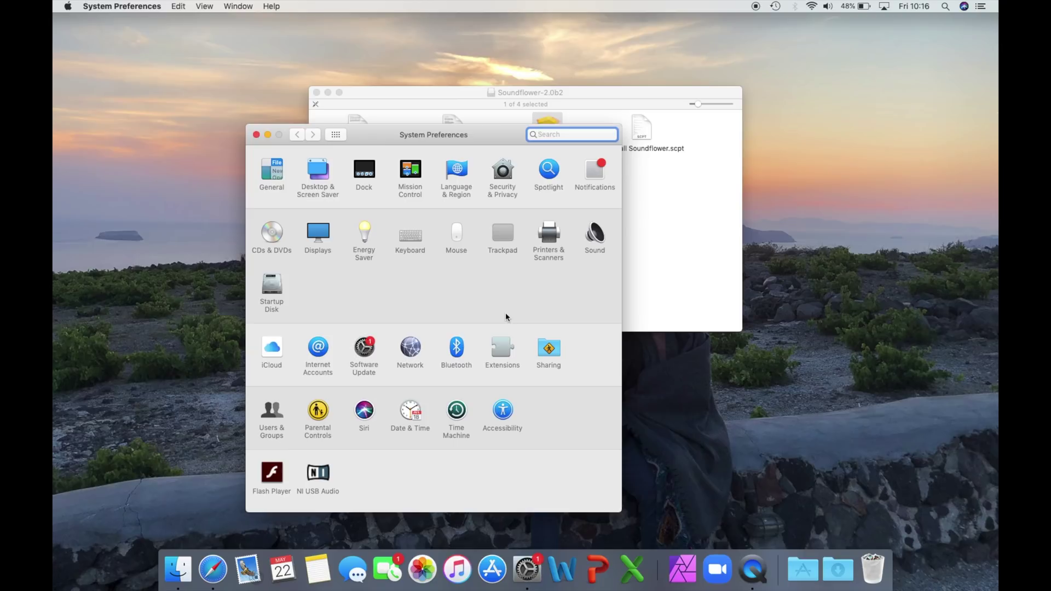
left_click(510, 181)
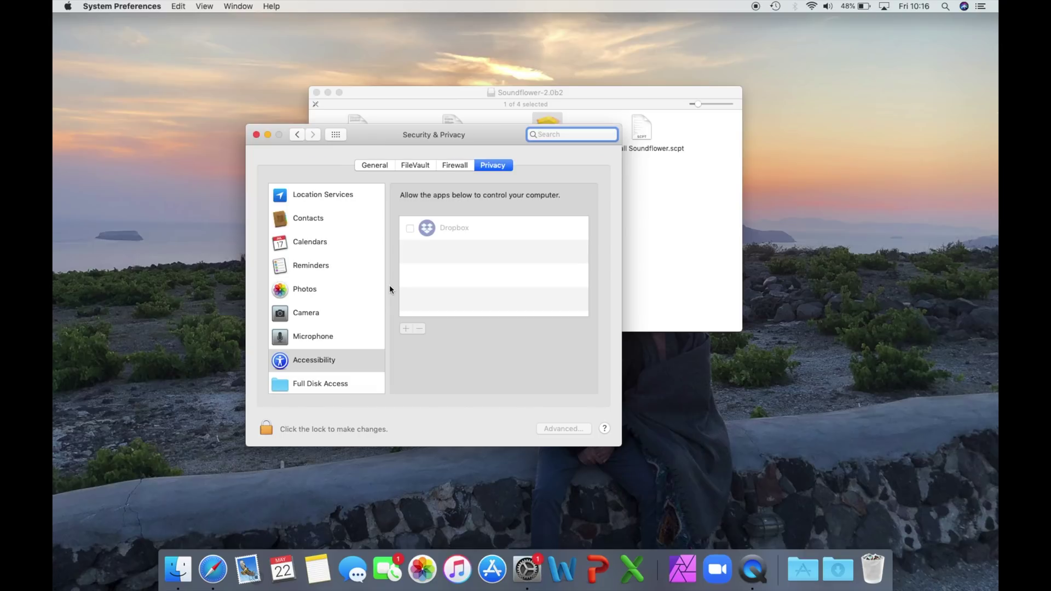
left_click(370, 167)
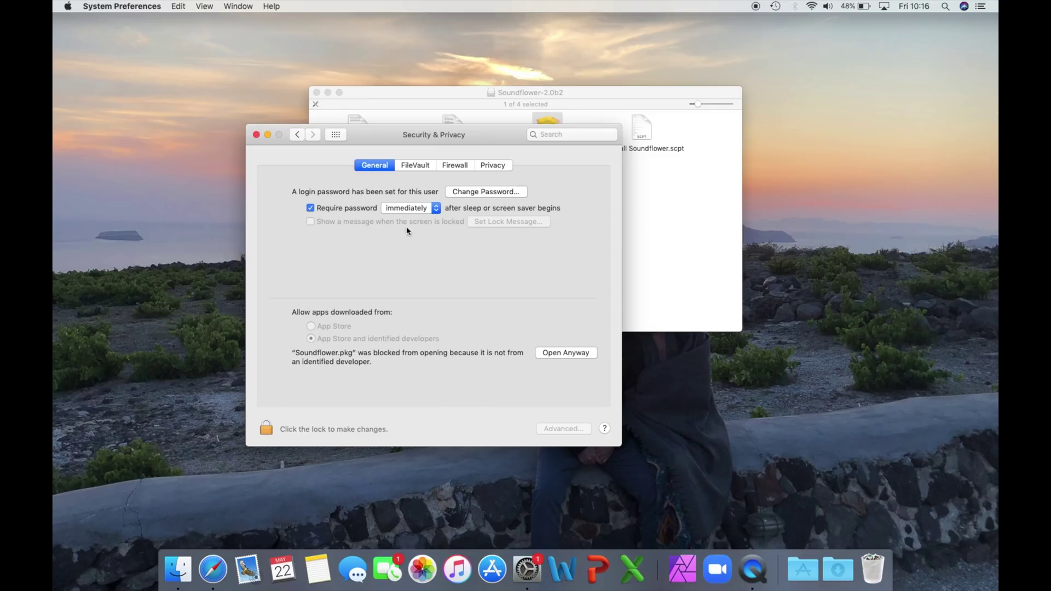
left_click(562, 354)
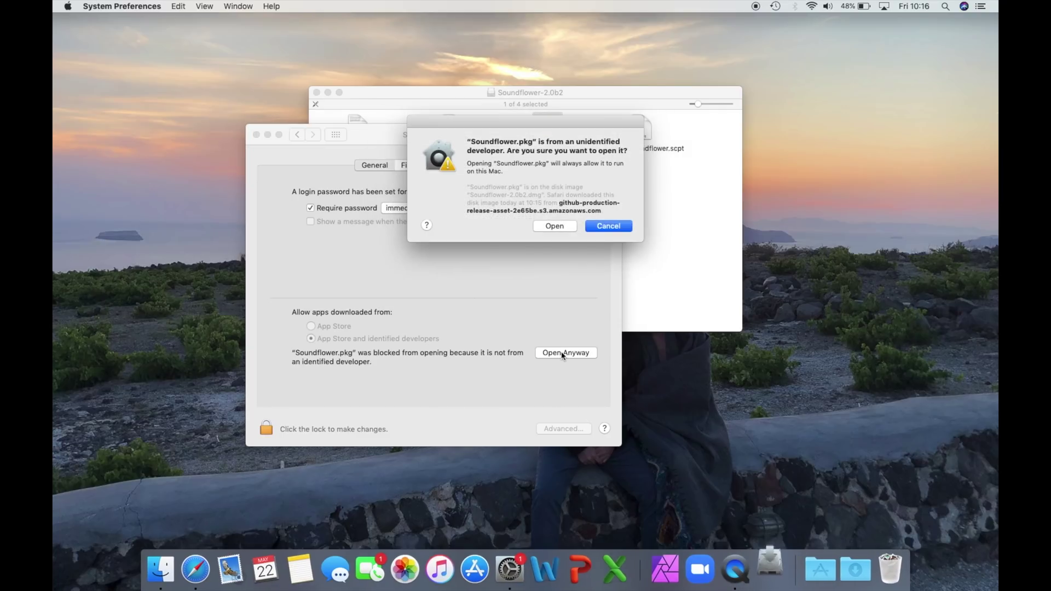
left_click(552, 225)
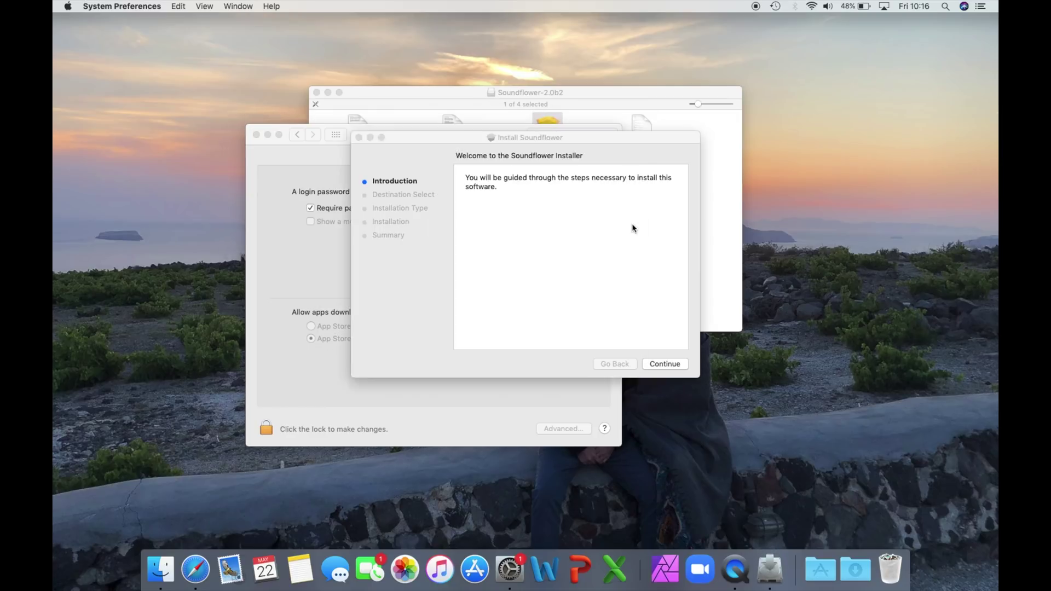
Continue past the installer introduction and allow the blocked Soundflower system extension in Security & Privacy.
left_click(662, 364)
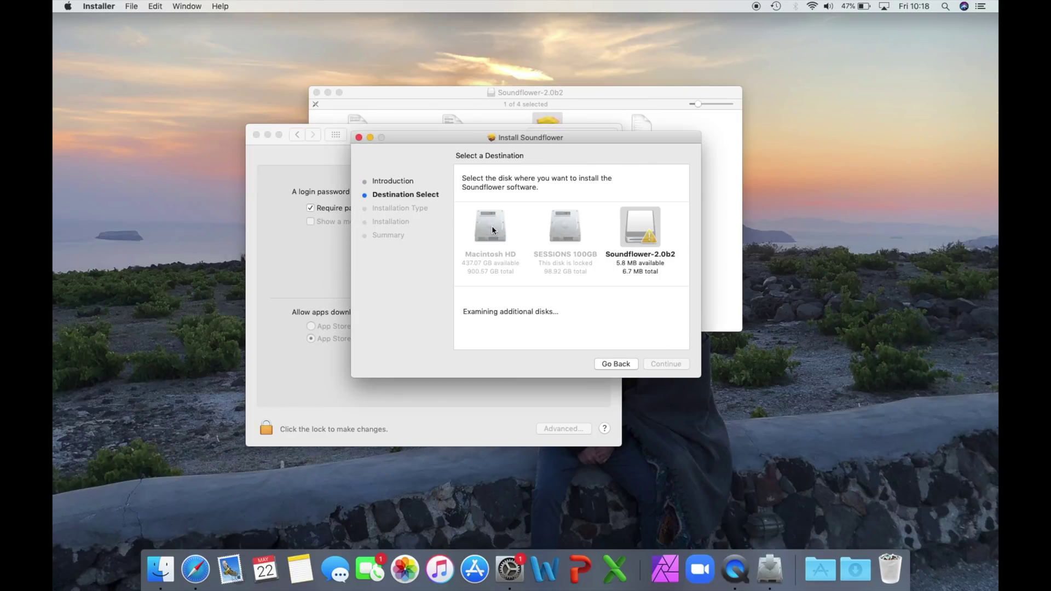
left_click(322, 298)
left_click(113, 6)
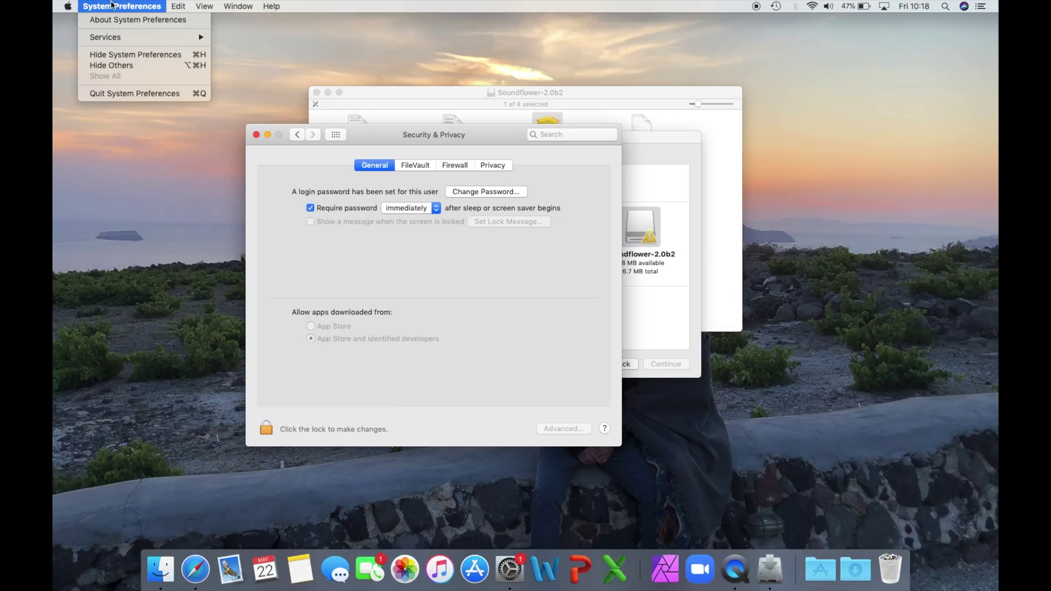
left_click(111, 92)
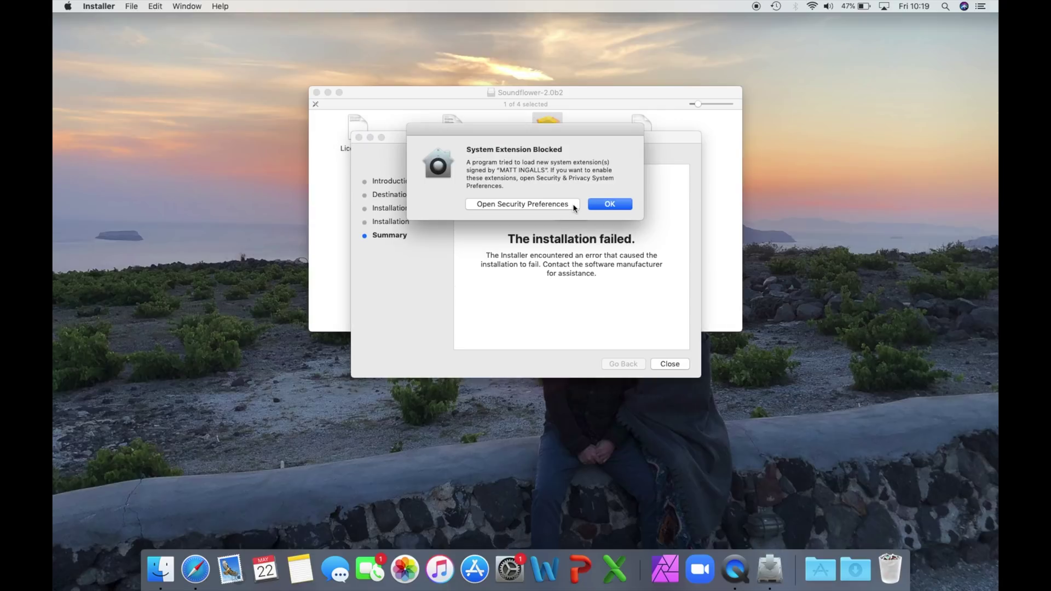
left_click(573, 204)
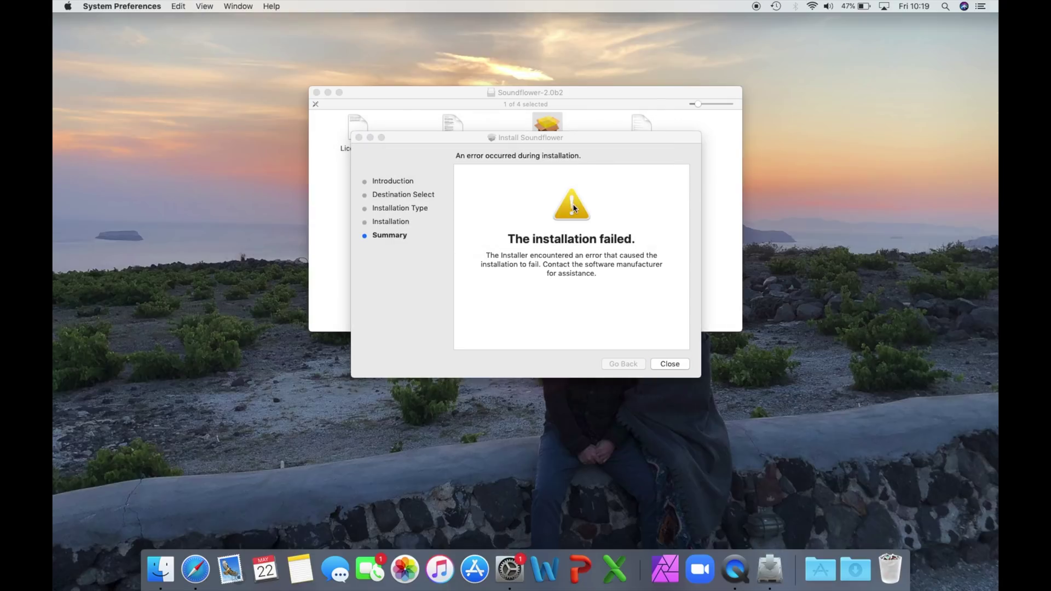
left_click(550, 376)
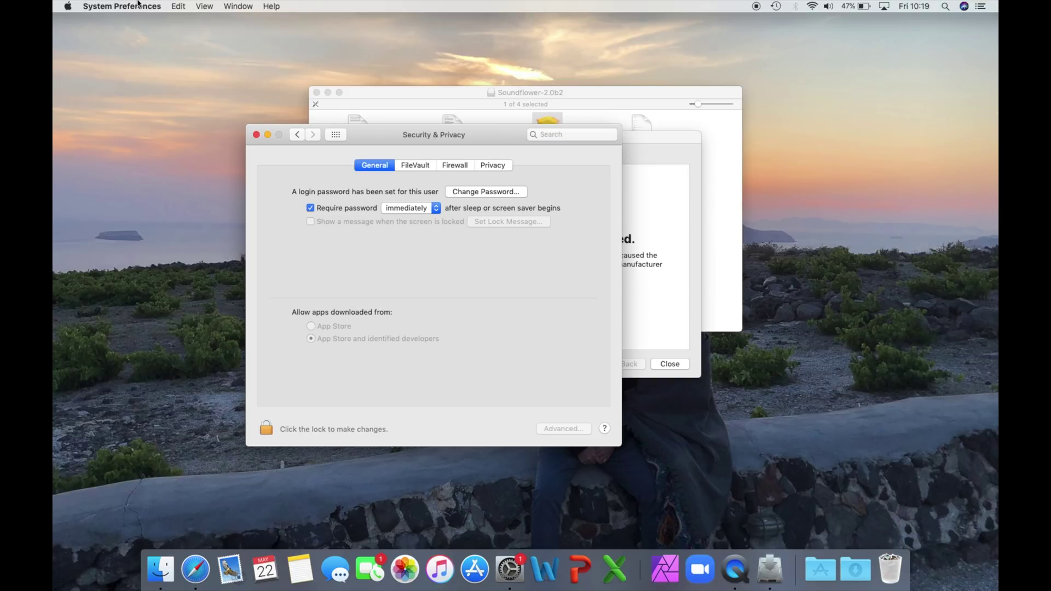
key("super+q")
Close the failed installation, keep the installer package, and check the sound output devices.
left_click(665, 363)
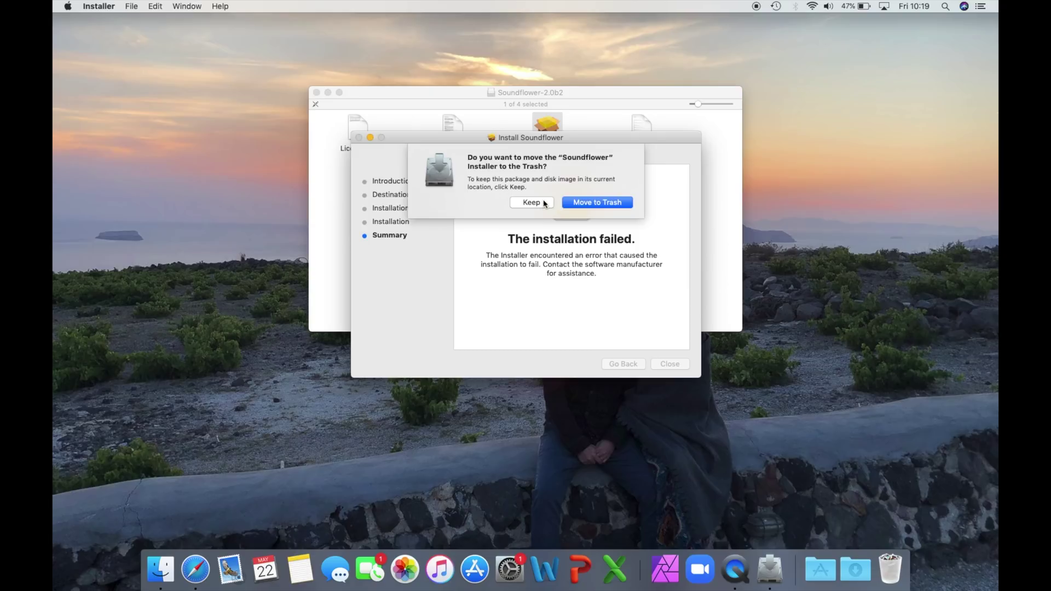
left_click(531, 202)
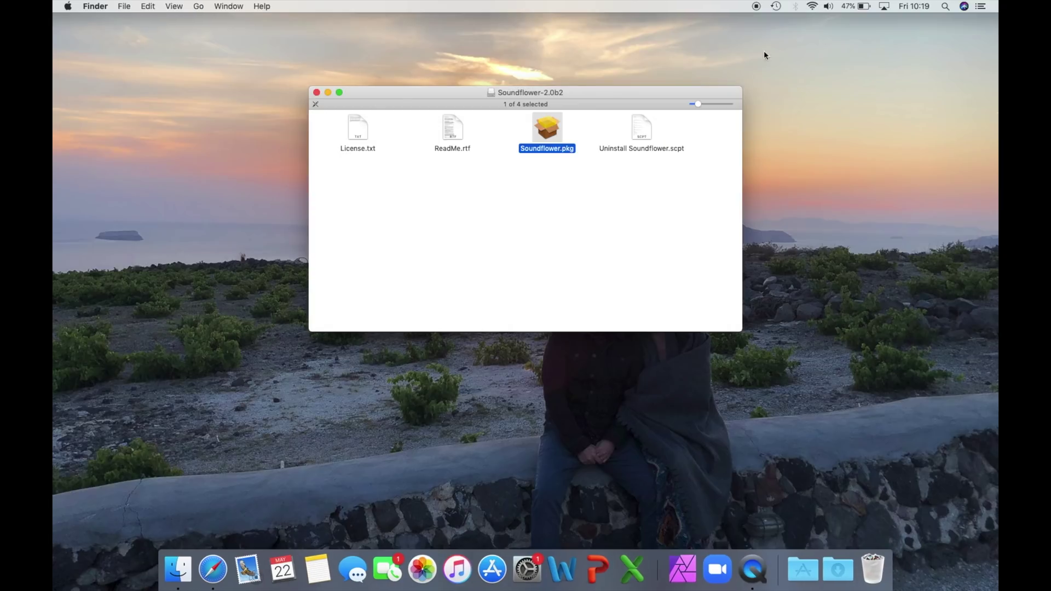
left_click(826, 8)
left_click(621, 222)
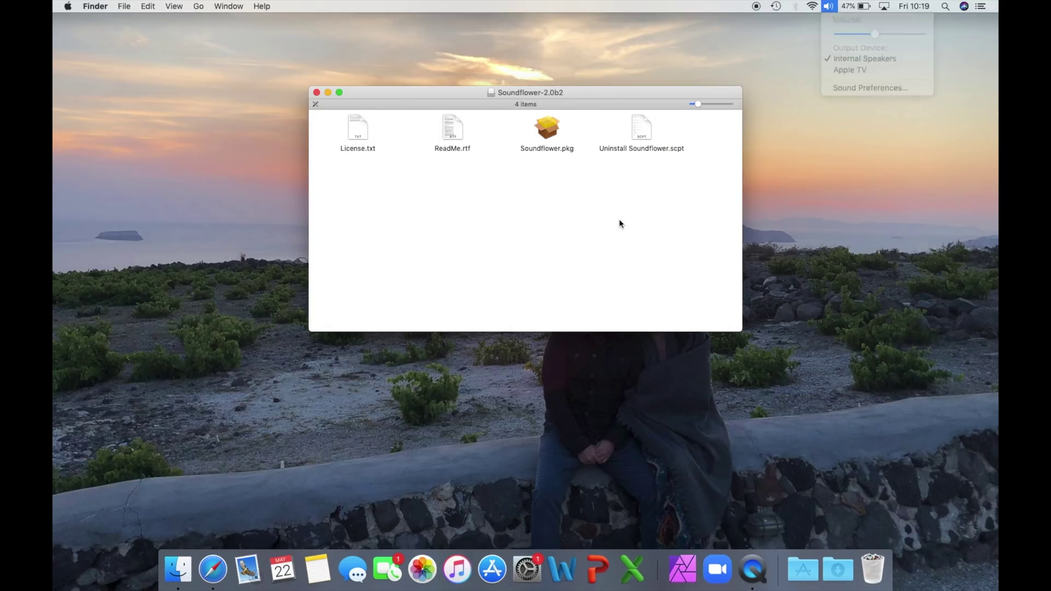
Rerun Soundflower.pkg, finish the installation and move the installer to the Trash.
double_click(548, 130)
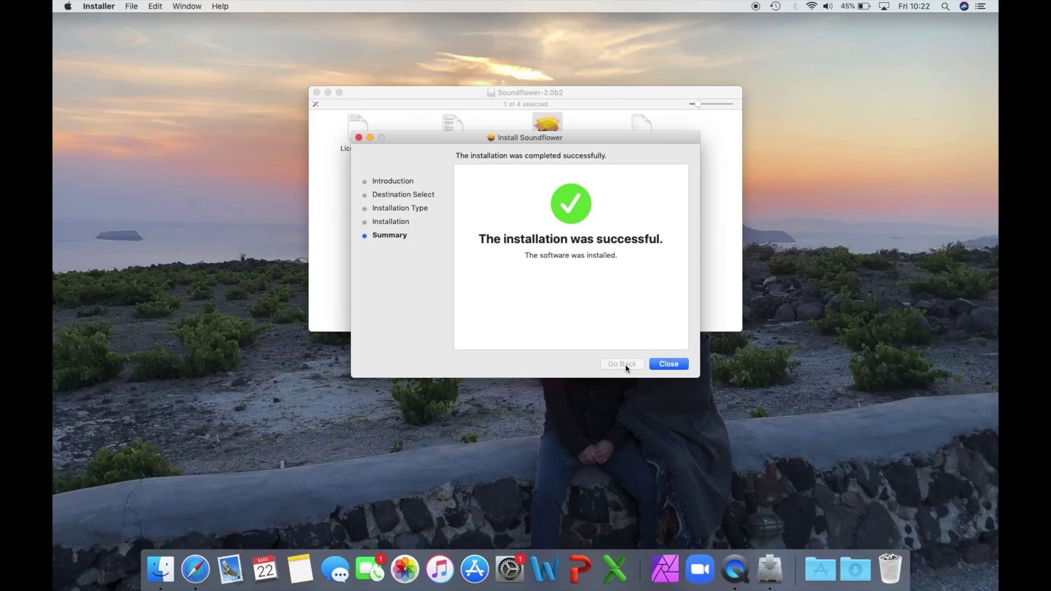
left_click(668, 364)
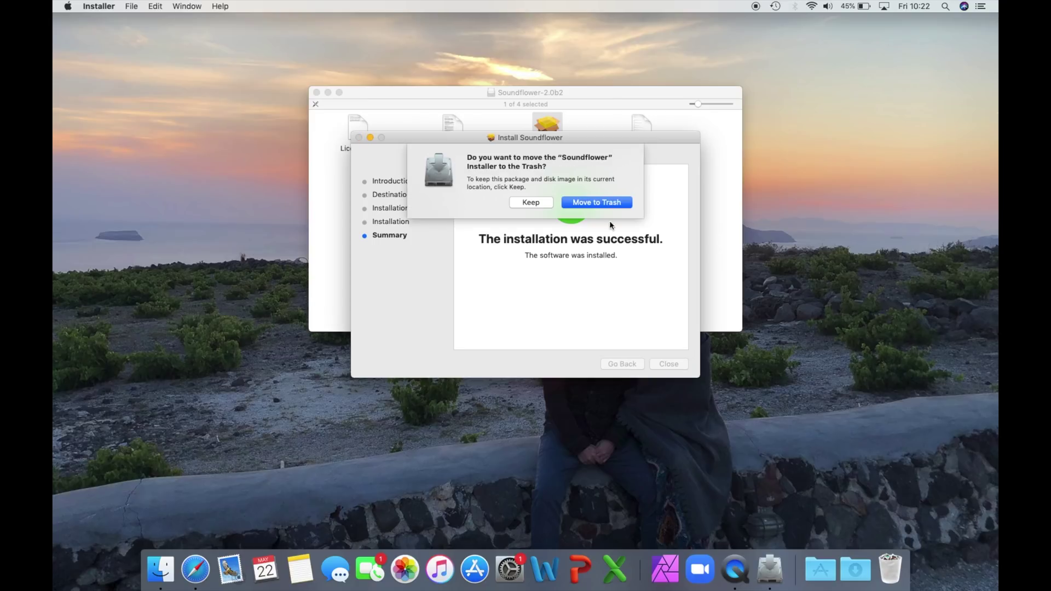
left_click(596, 202)
left_click(828, 6)
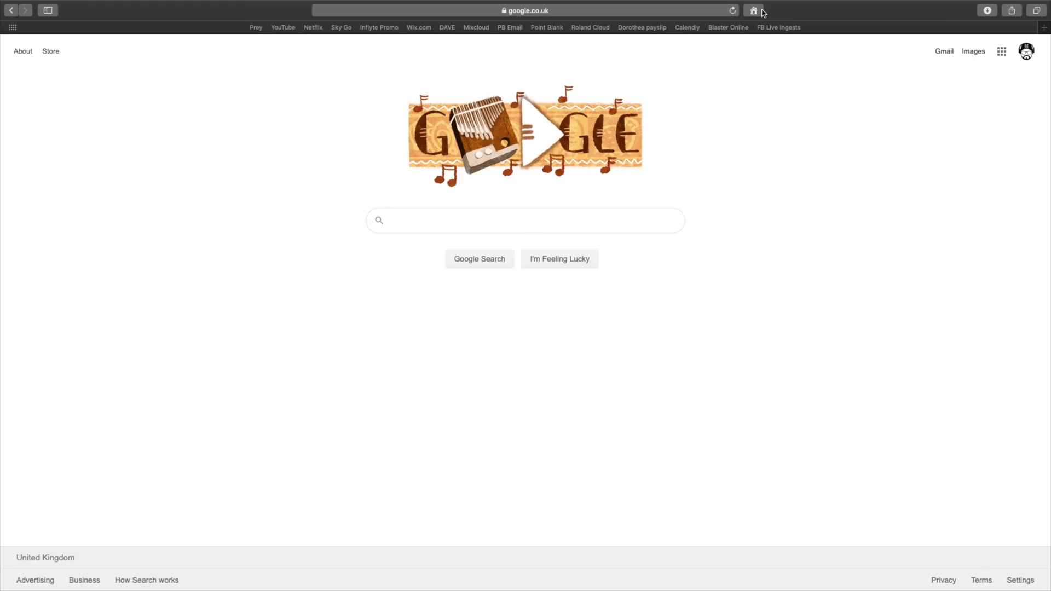
Google 'obs' and open the 'OBS: Open Broadcaster Software' result.
type("obs")
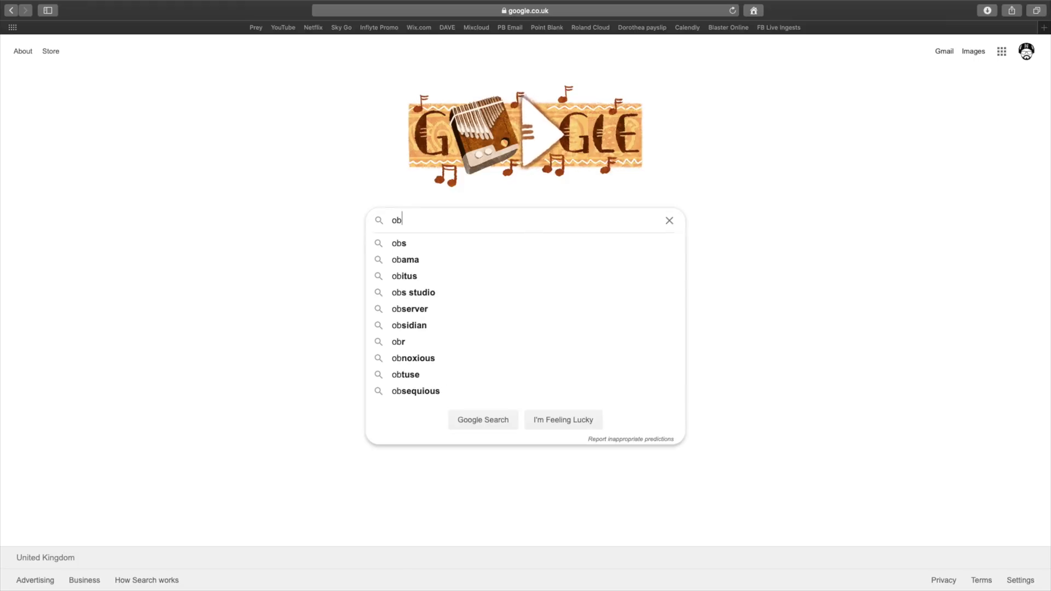
key("Return")
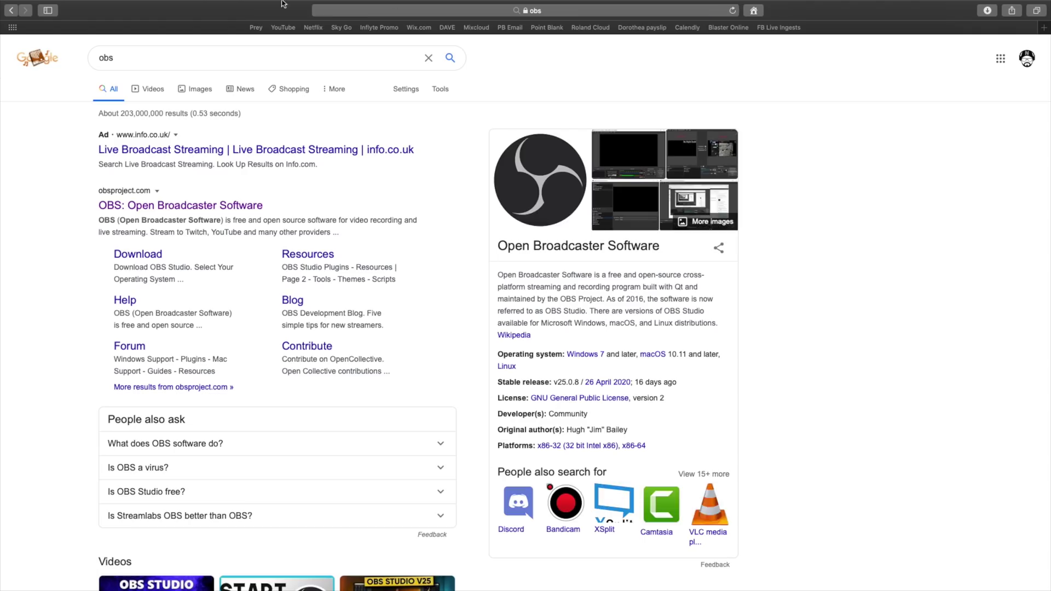
left_click(142, 211)
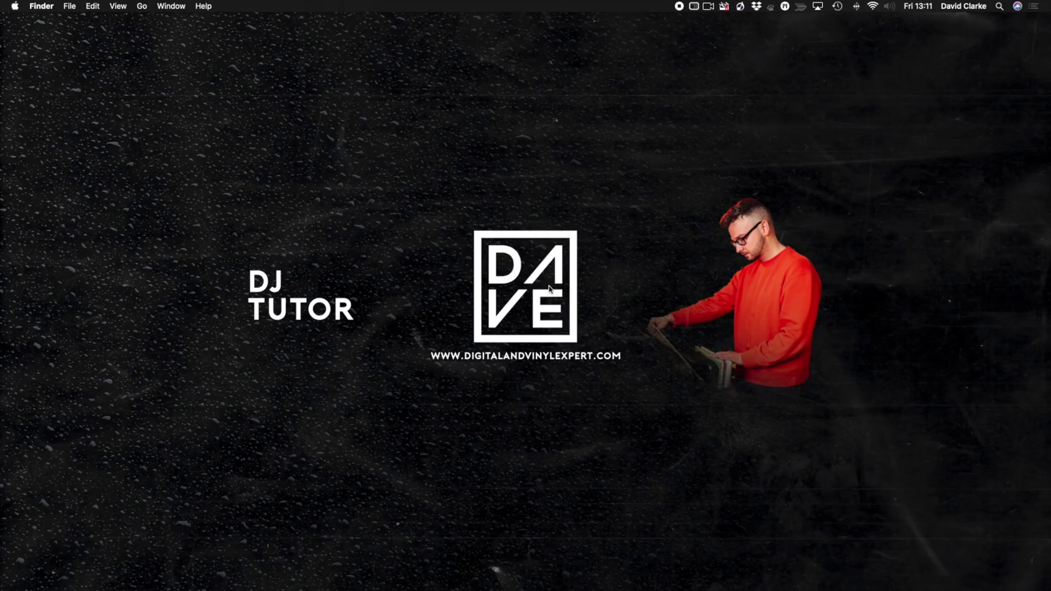
Launch Audio MIDI Setup via Spotlight and create a new aggregate device.
key("super+space")
type("midi")
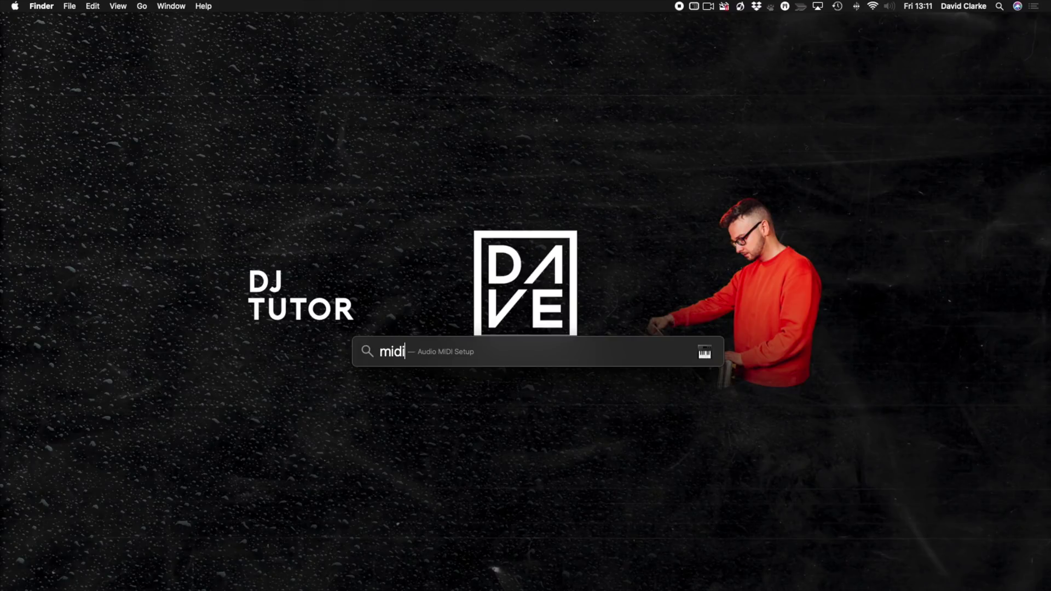
key("Return")
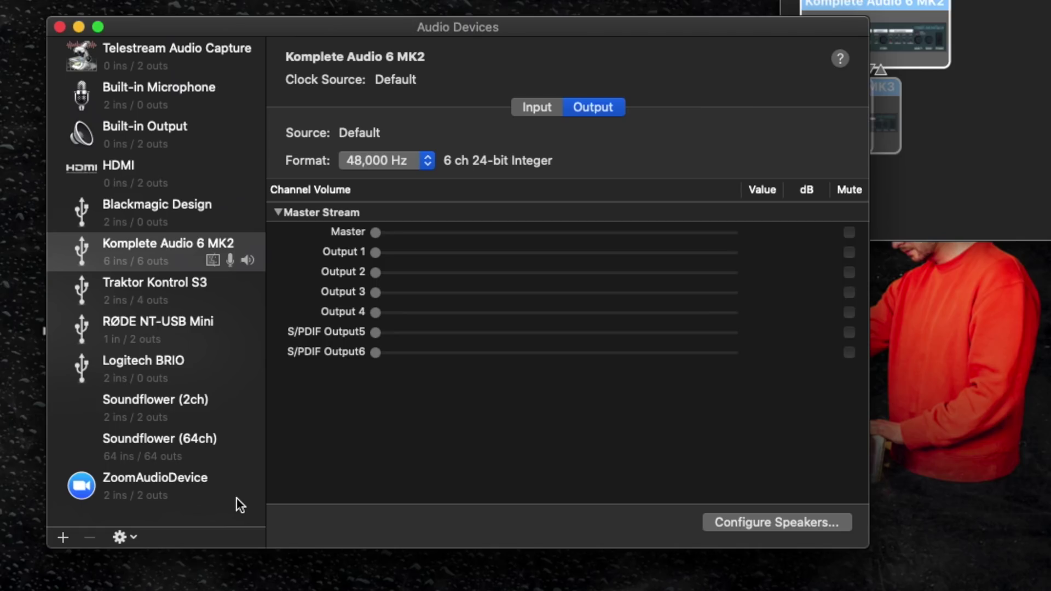
left_click(57, 531)
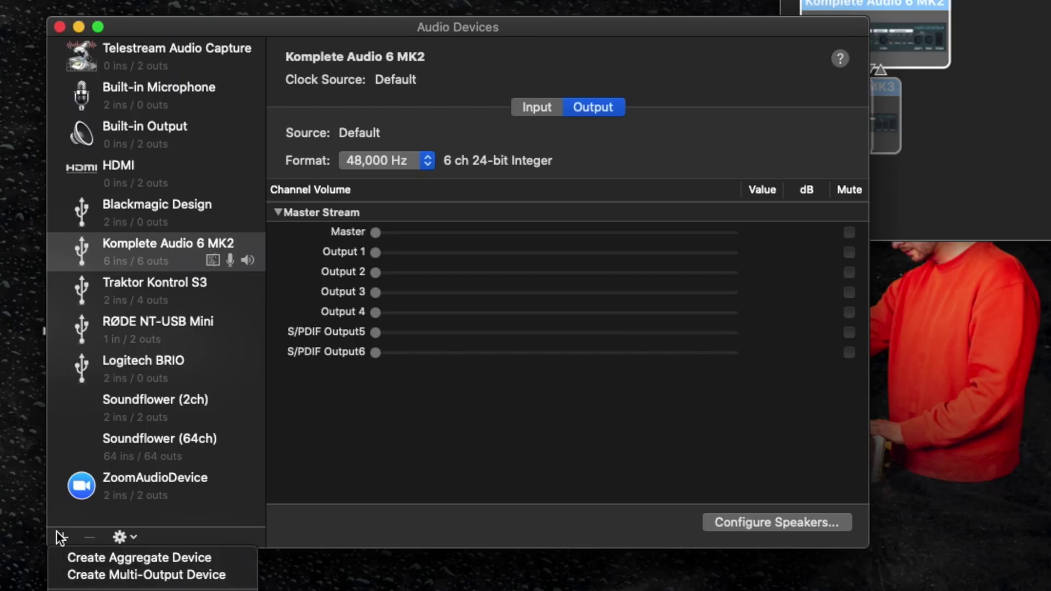
left_click(96, 558)
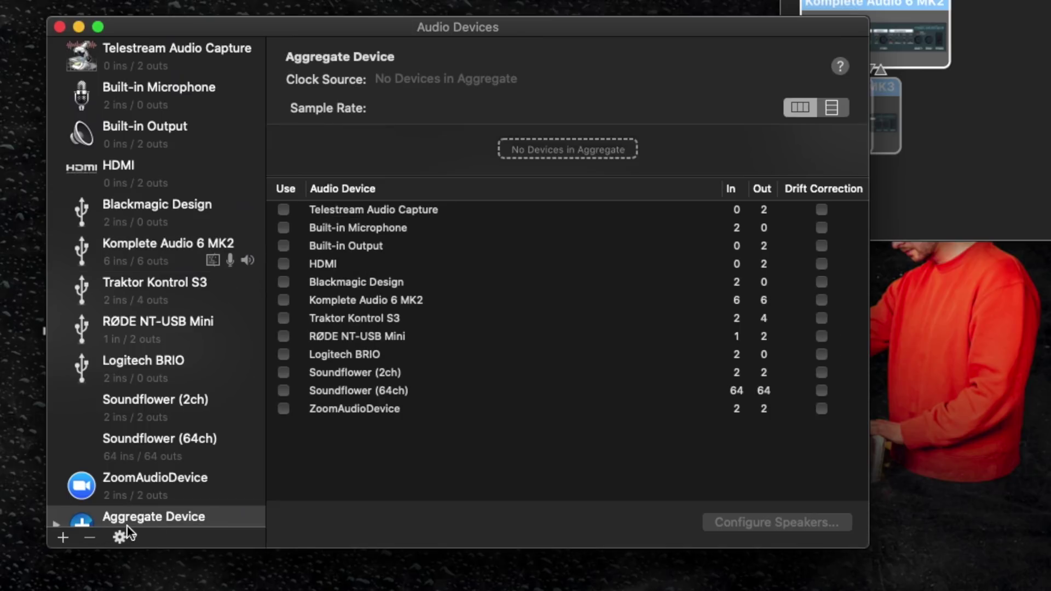
Rename the aggregate to OBS S3 and include Traktor Kontrol S3 and Soundflower (2ch).
left_click(126, 525)
double_click(130, 511)
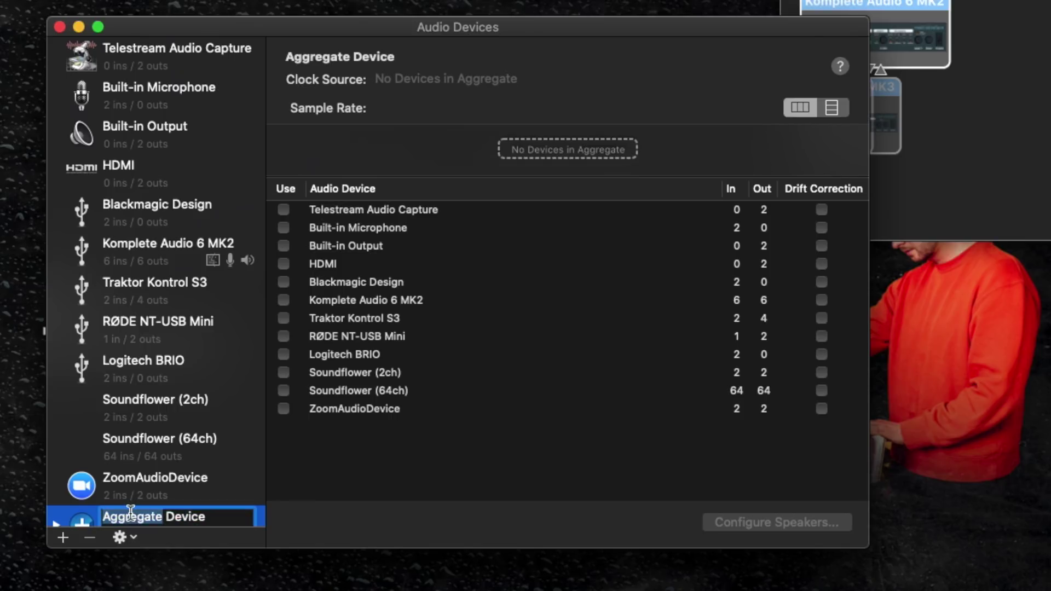
key("super+a")
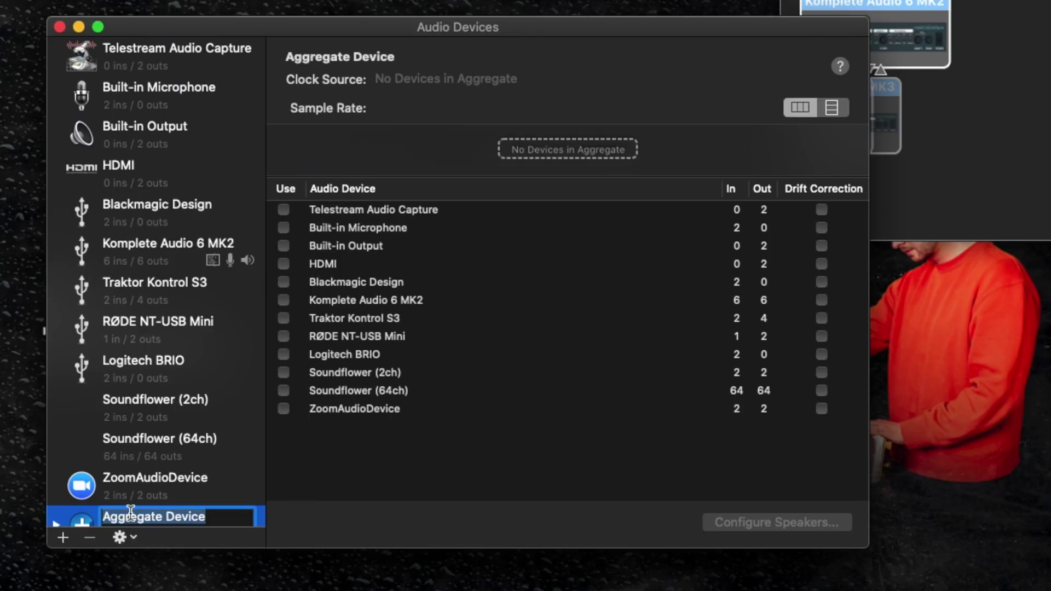
type("OBS S3")
key("Return")
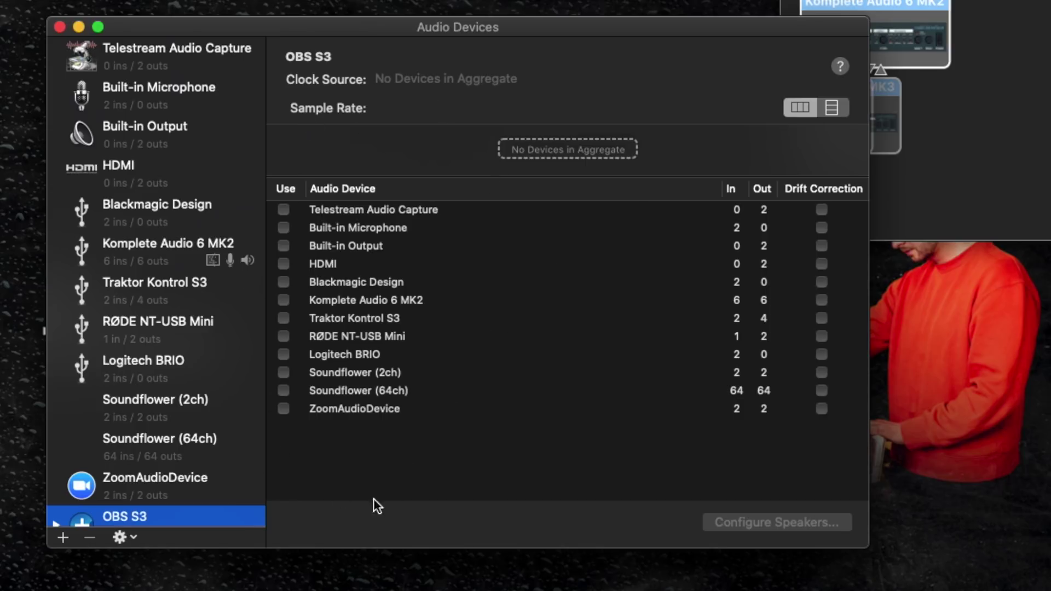
left_click(283, 319)
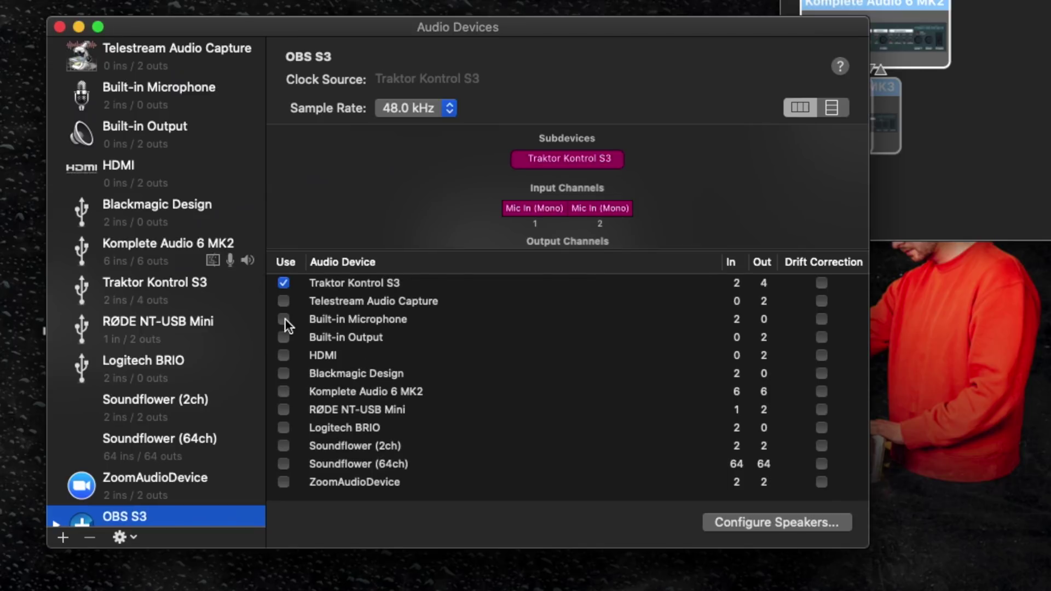
left_click(284, 447)
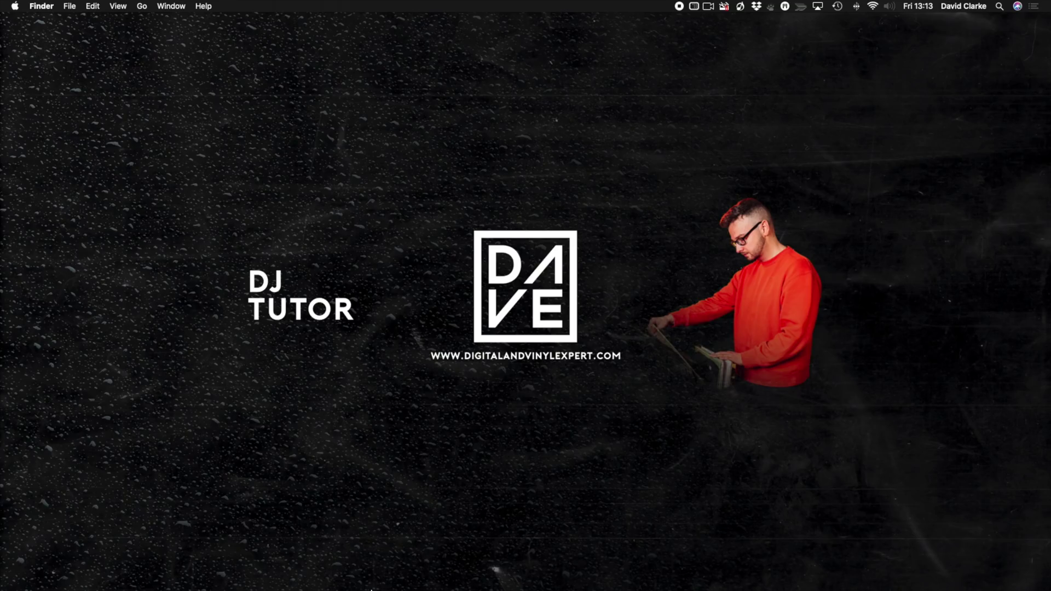
Select OBS S3 as Traktor's audio device in Audio Setup, then open Output and Input Routing.
left_click(326, 566)
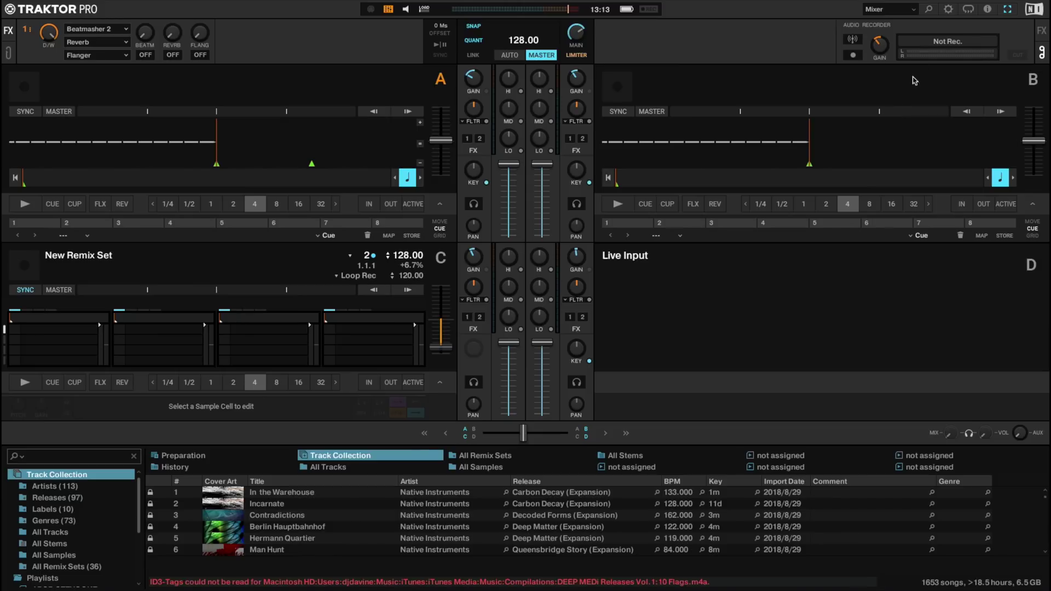
left_click(947, 9)
left_click(95, 87)
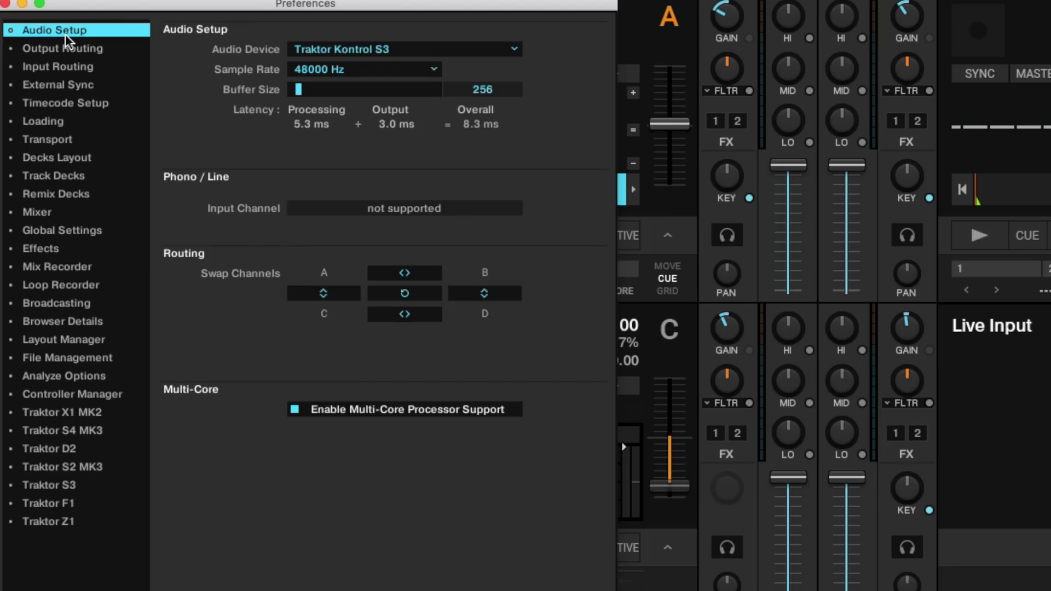
left_click(345, 57)
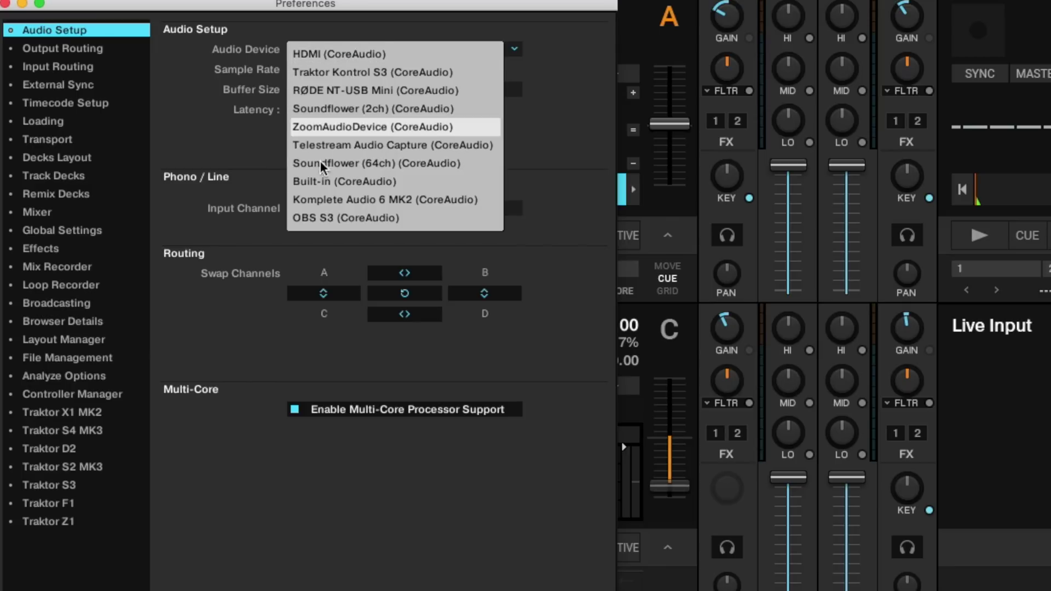
left_click(316, 219)
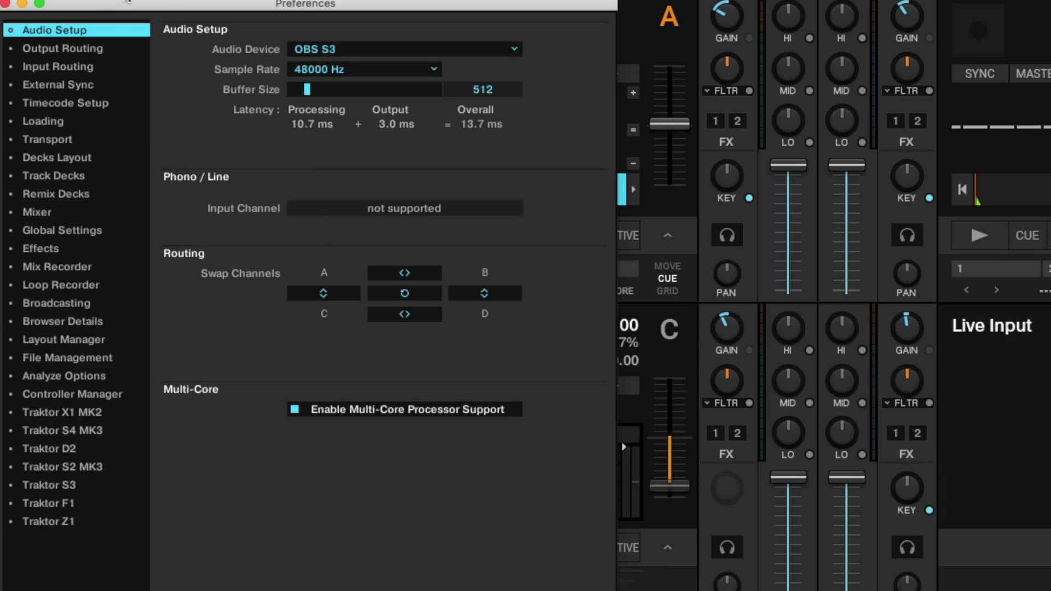
left_click(85, 48)
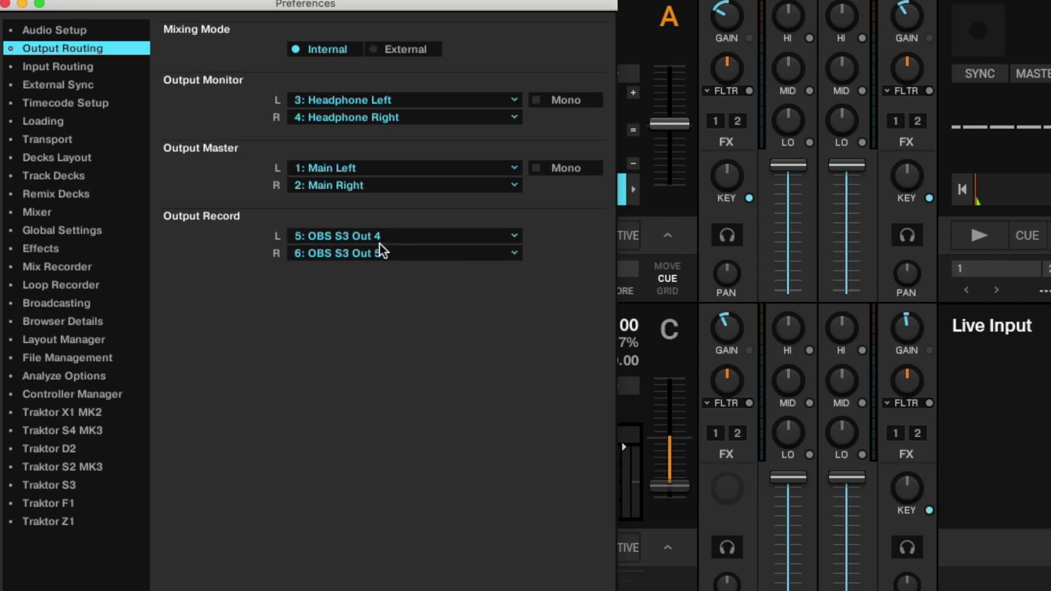
left_click(78, 66)
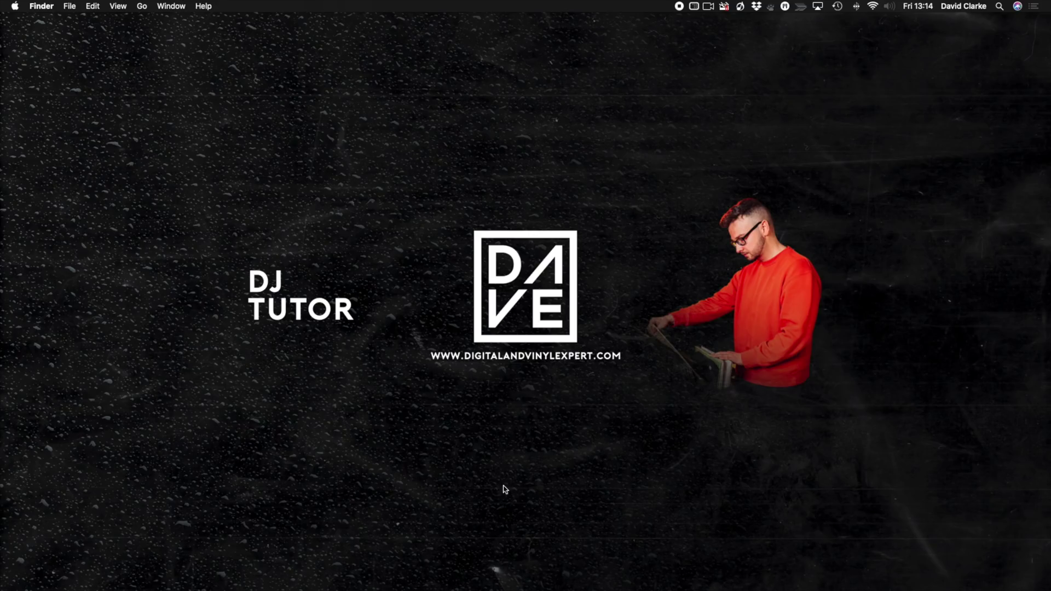
Launch OBS Studio from the Dock and zoom its window to fill the screen.
mouse_move(646, 588)
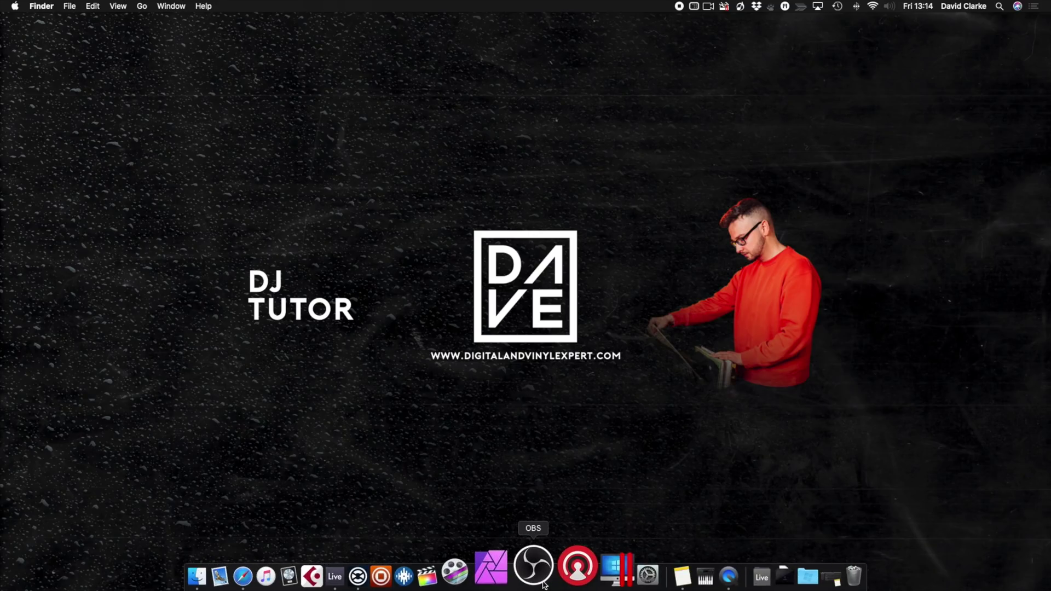
left_click(543, 584)
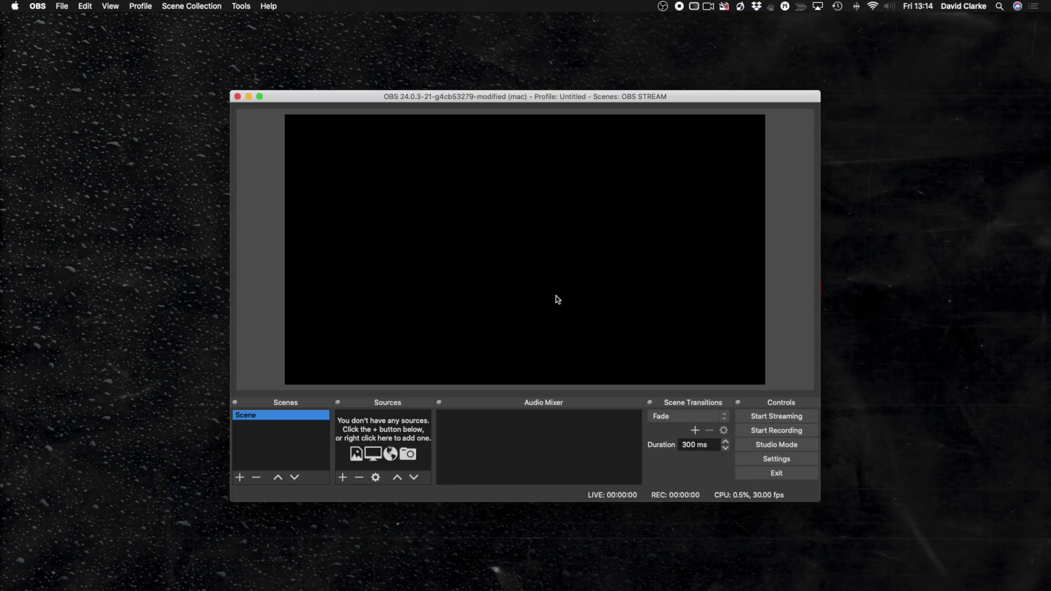
left_click(260, 96)
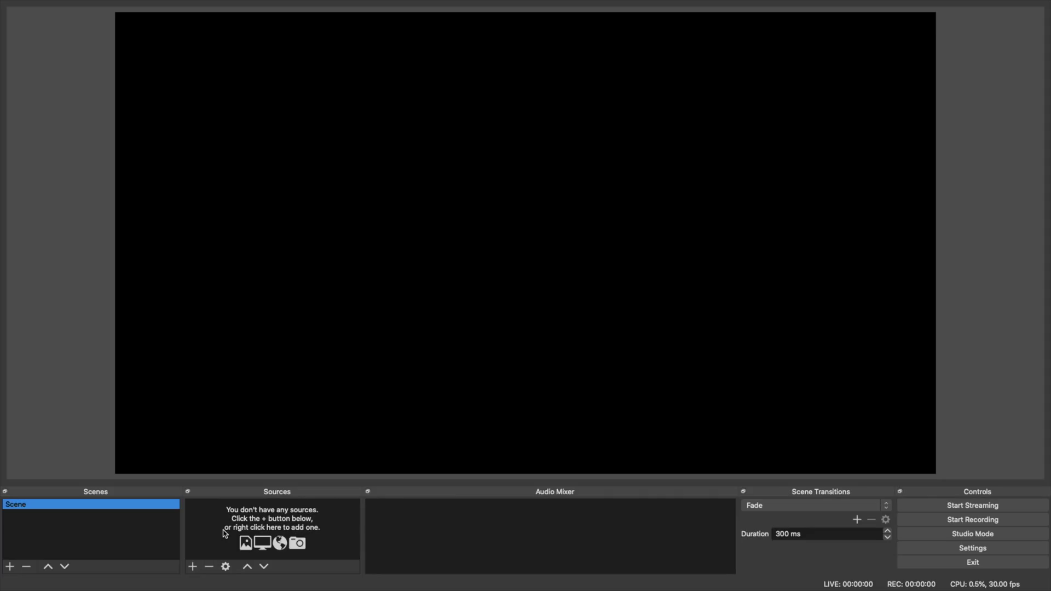
Add a Video Capture Device source named OH to the scene.
left_click(193, 567)
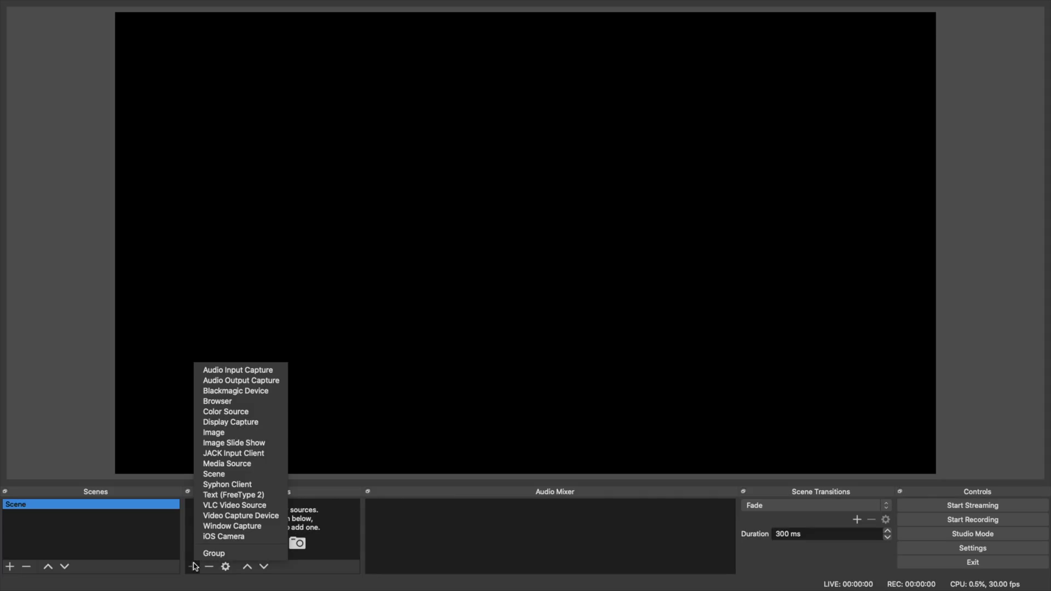
left_click(239, 516)
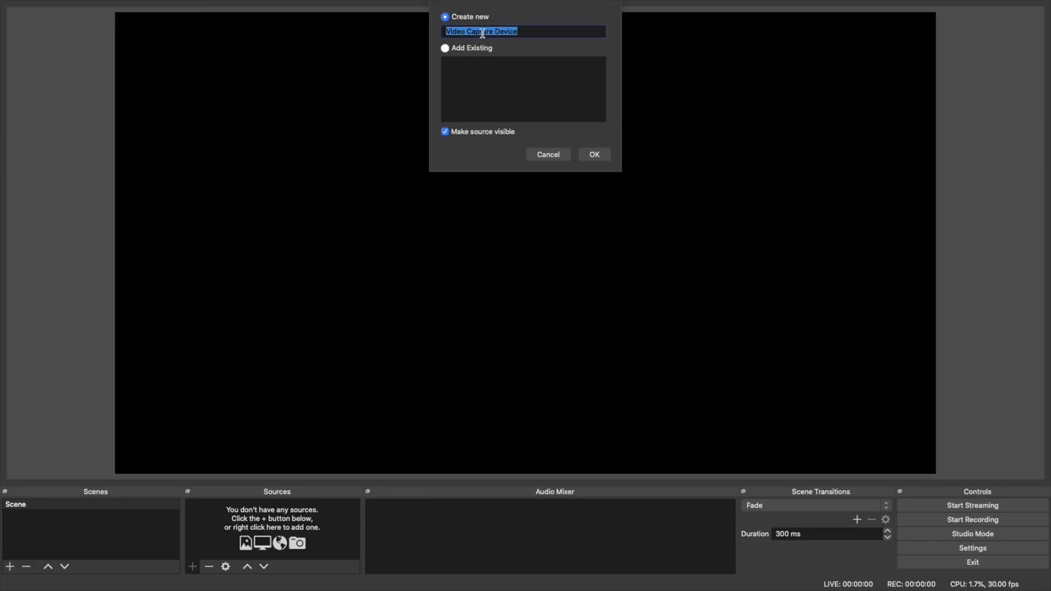
type("OH")
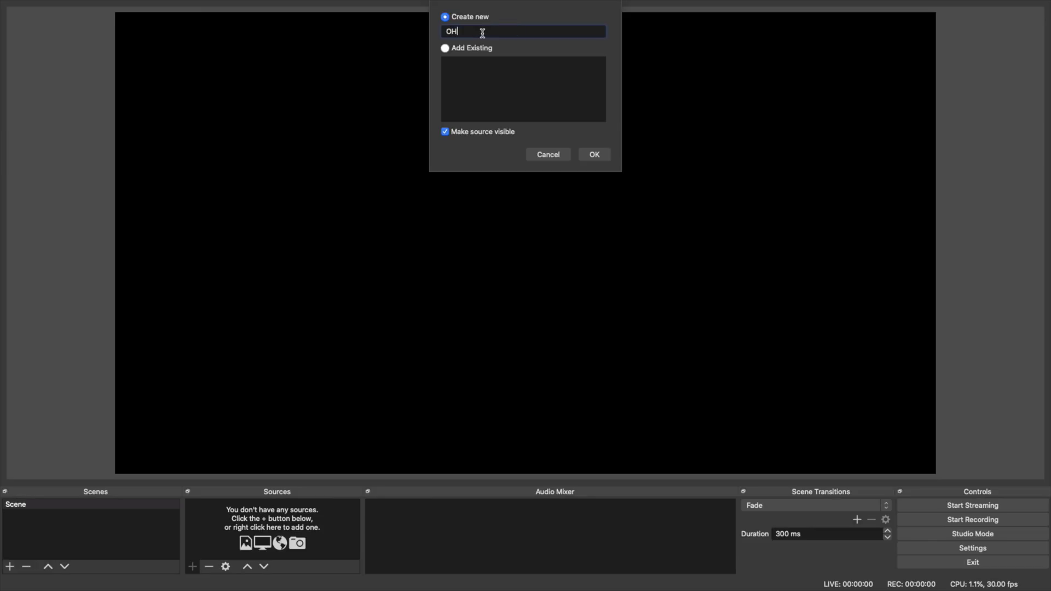
left_click(593, 158)
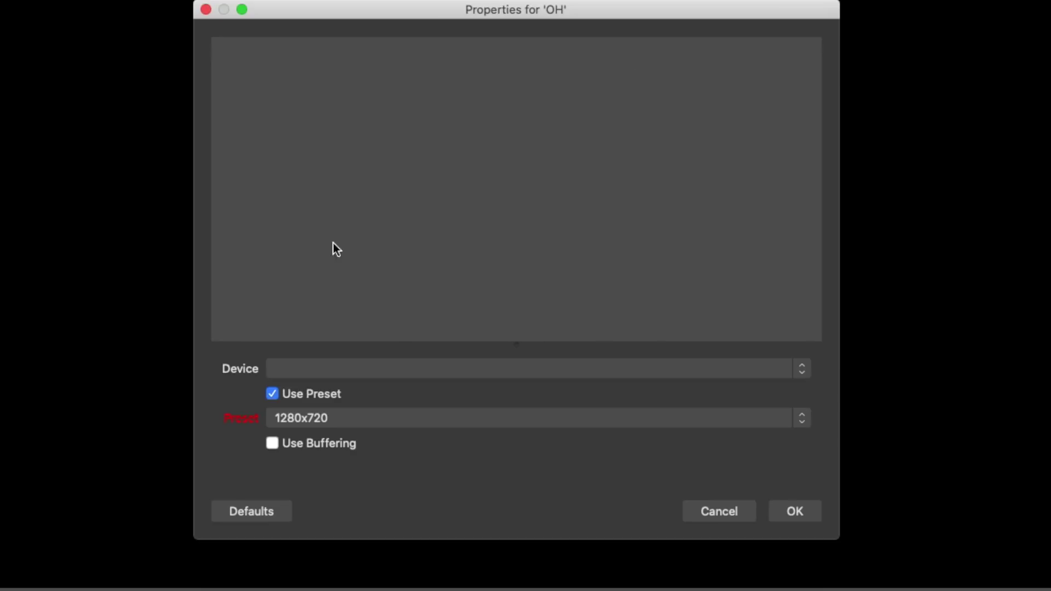
Set the OH source's device to Blackmagic Design with the 1280x720 preset.
left_click(304, 375)
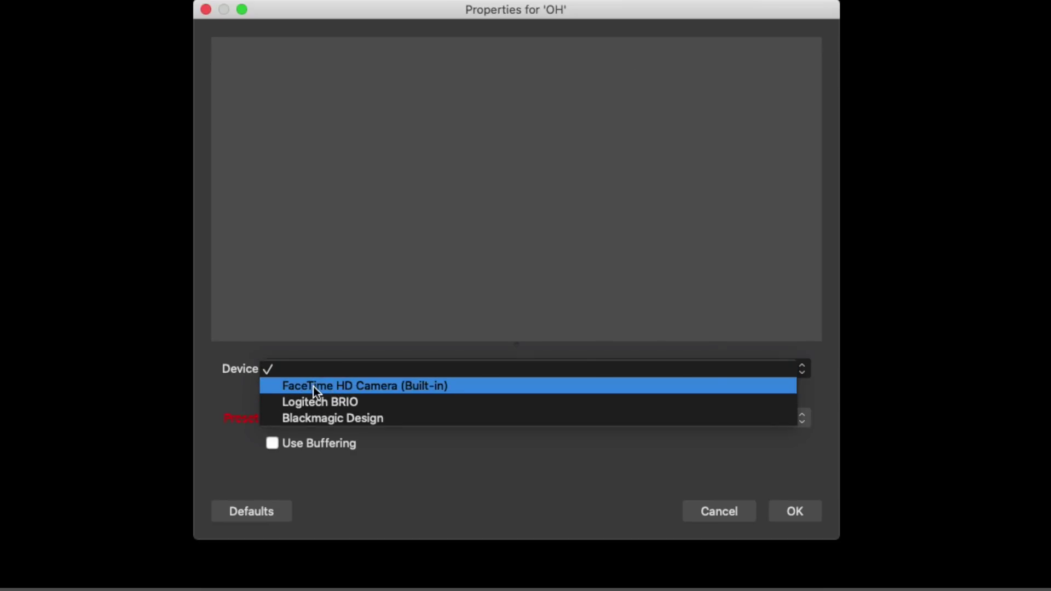
left_click(334, 414)
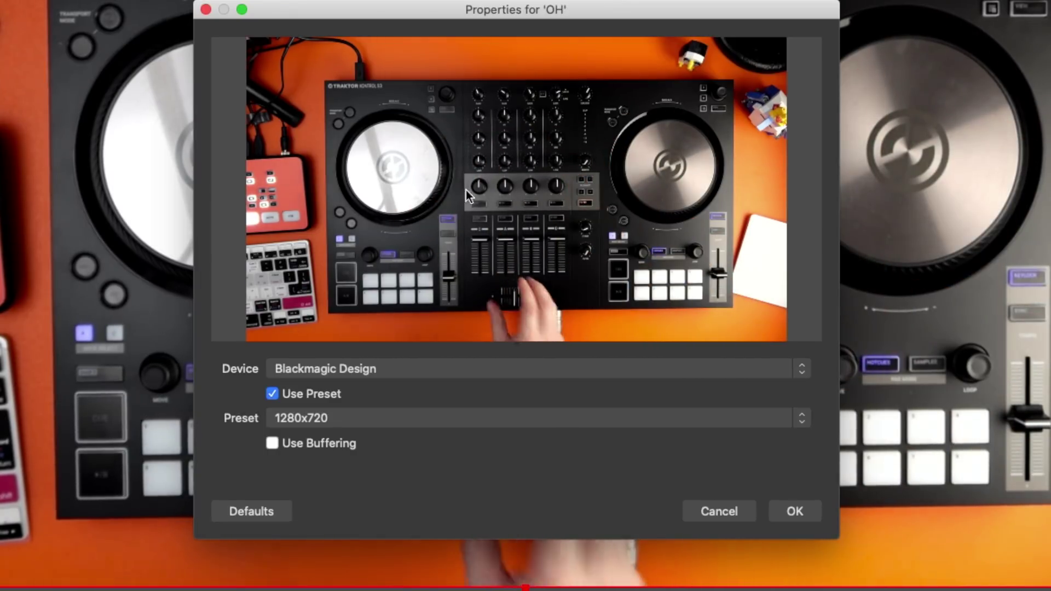
left_click(450, 420)
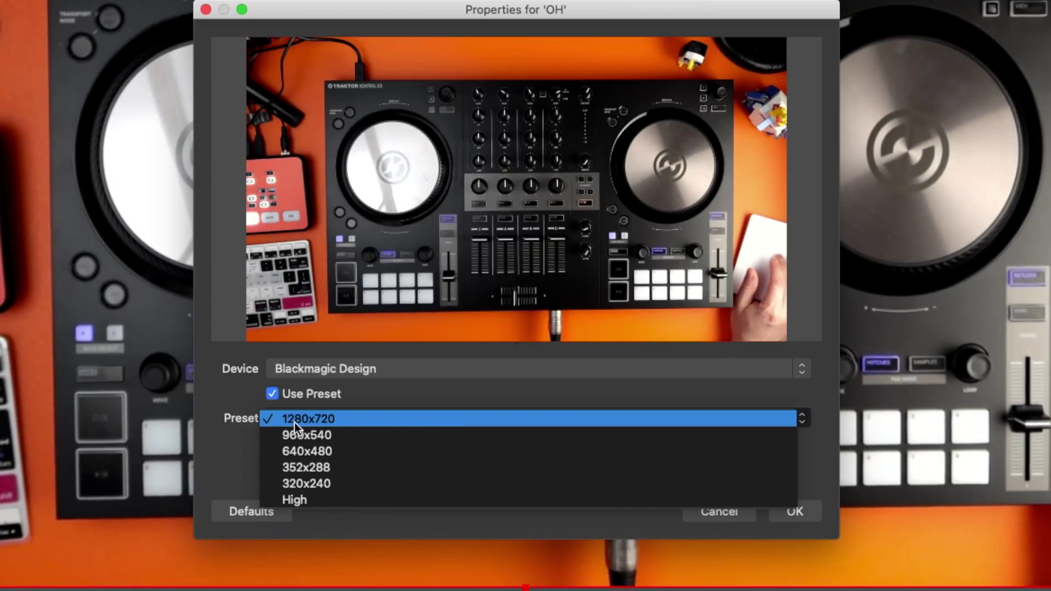
key("Return")
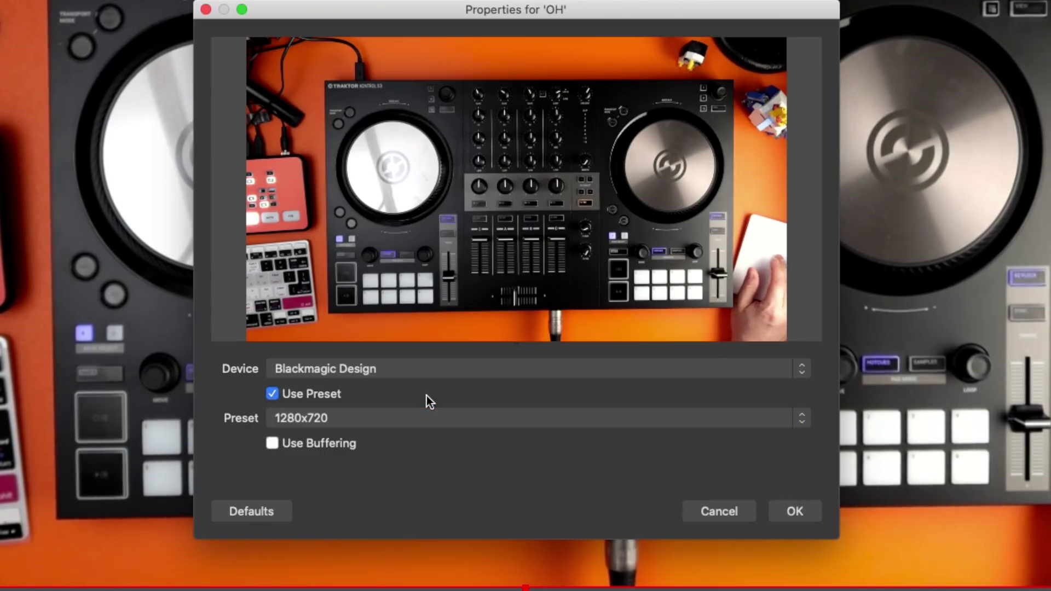
key("Return")
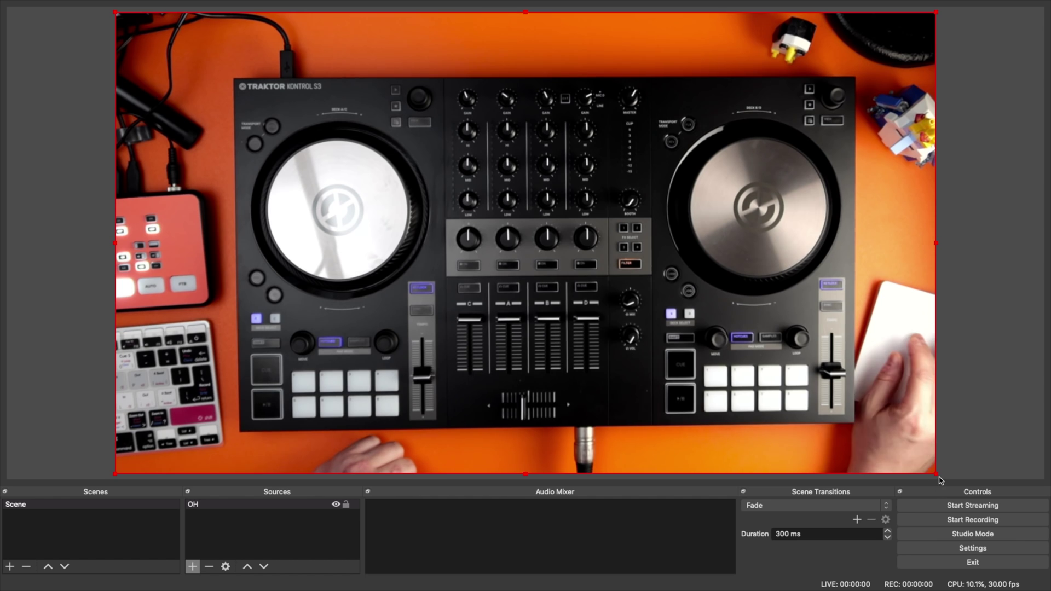
Resize the OH camera picture on the canvas, then crop its right, left and bottom edges.
left_click_drag(936, 478, 711, 476)
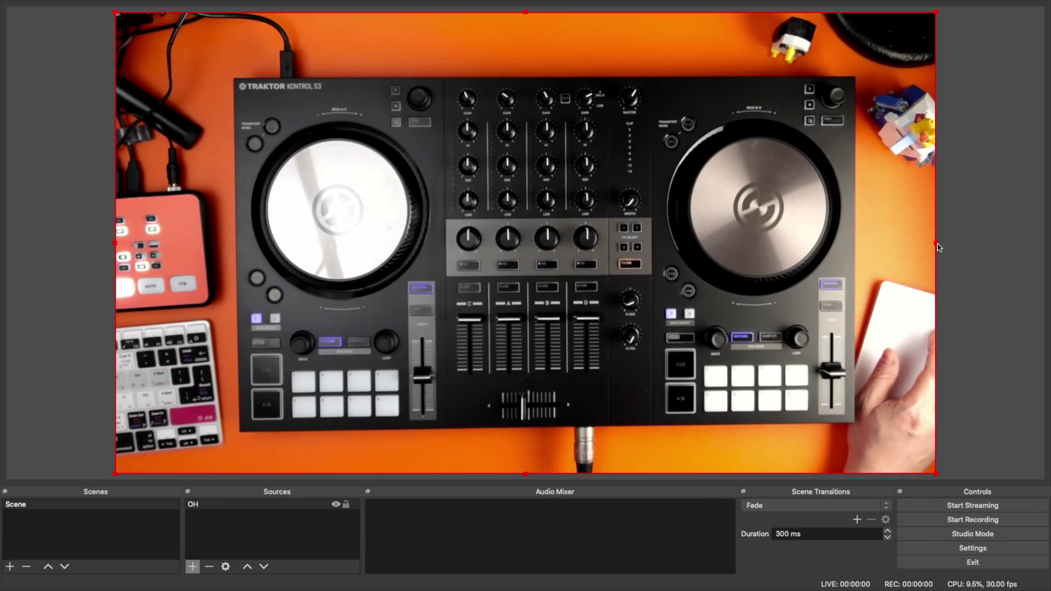
left_click_drag(938, 245, 857, 244)
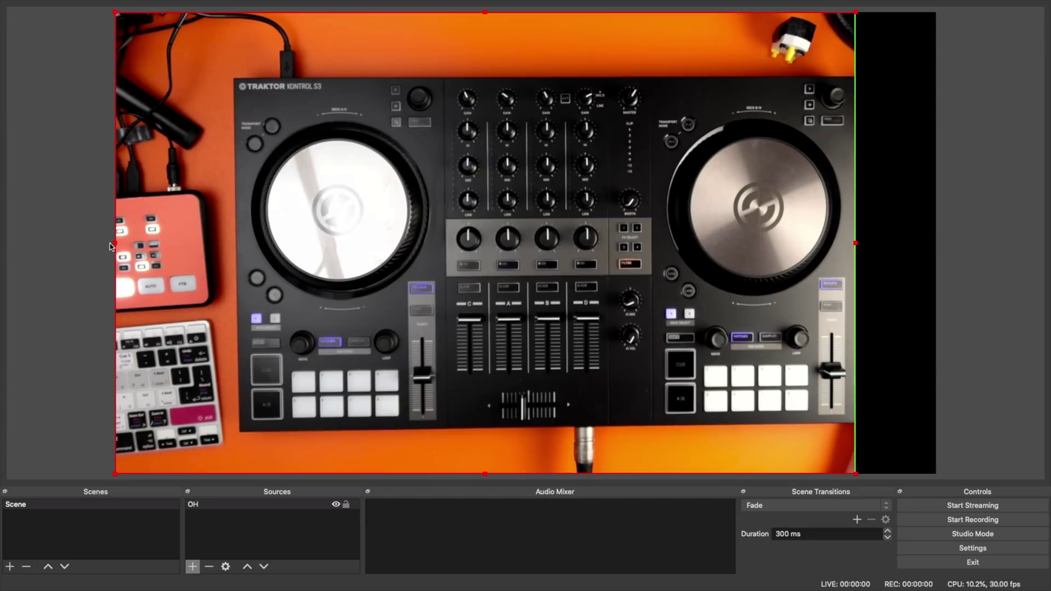
left_click_drag(116, 245, 237, 246)
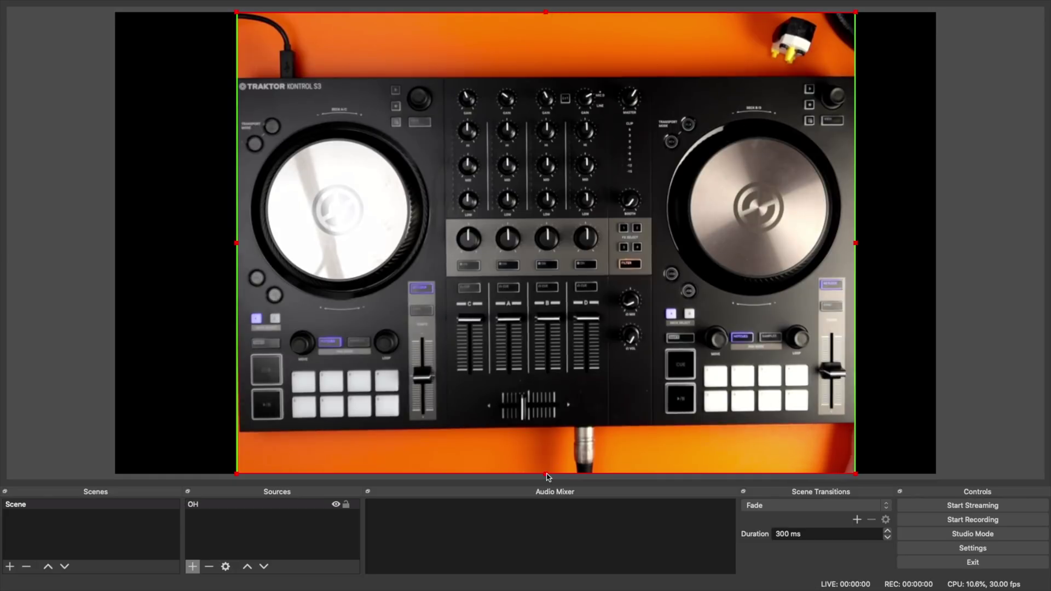
left_click_drag(547, 475, 546, 427)
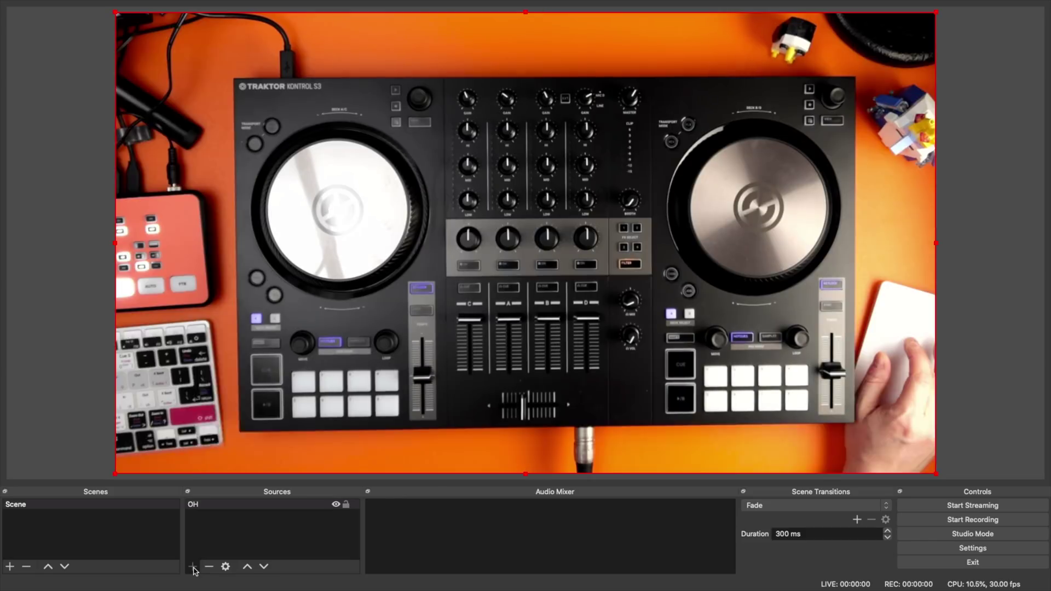
Add an Audio Output Capture source using Soundflower (2ch), then switch to Traktor and back.
left_click(192, 567)
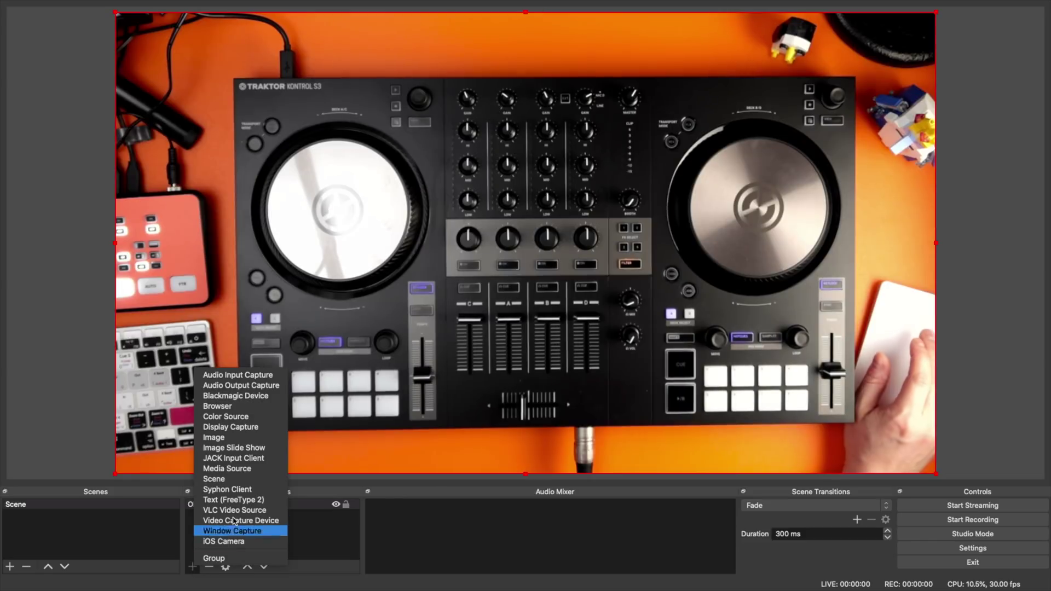
left_click(277, 386)
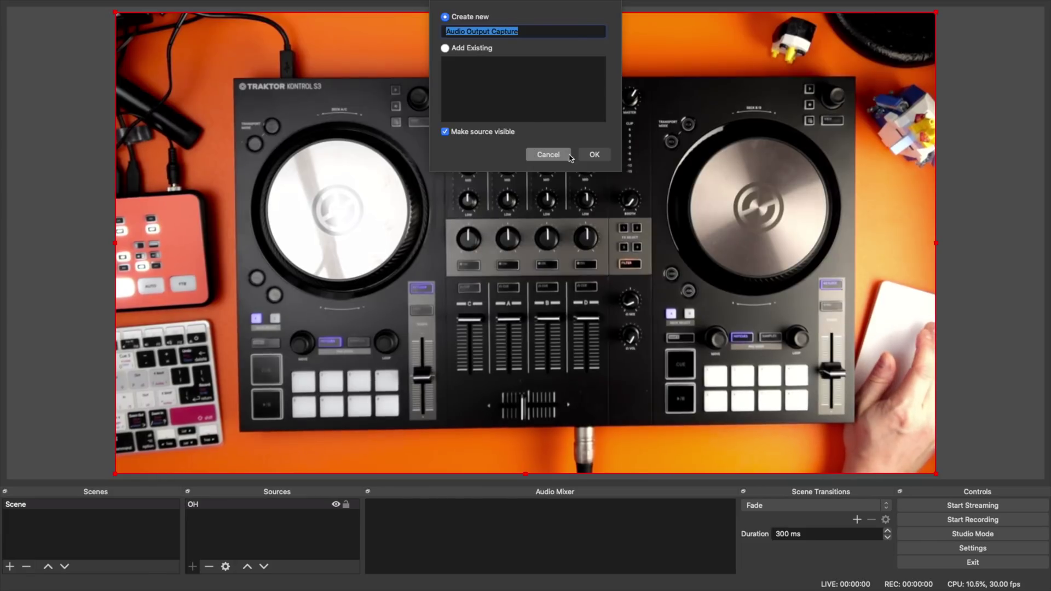
left_click(594, 155)
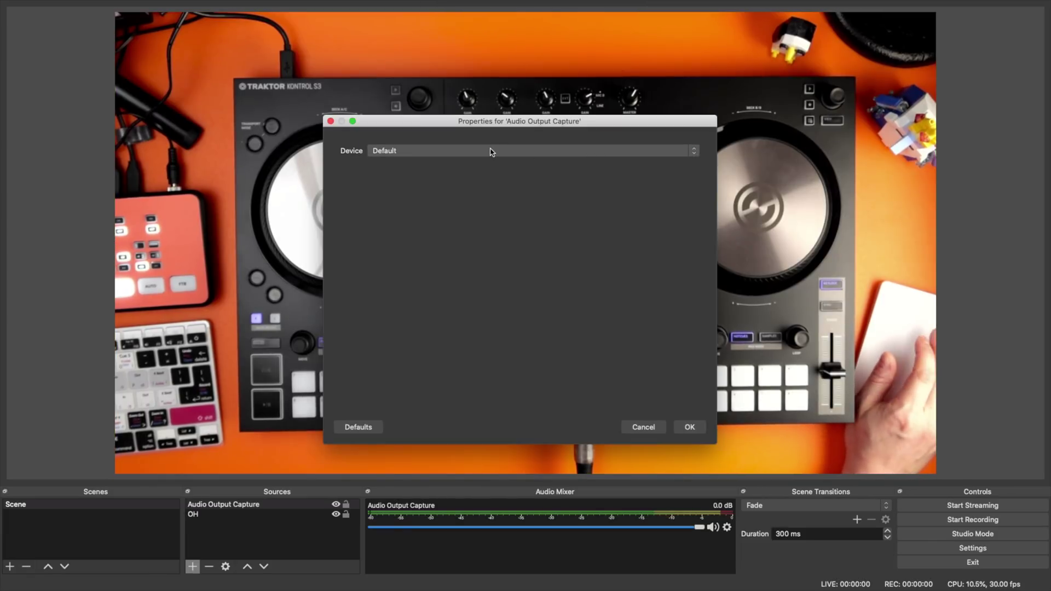
left_click(482, 153)
left_click(469, 161)
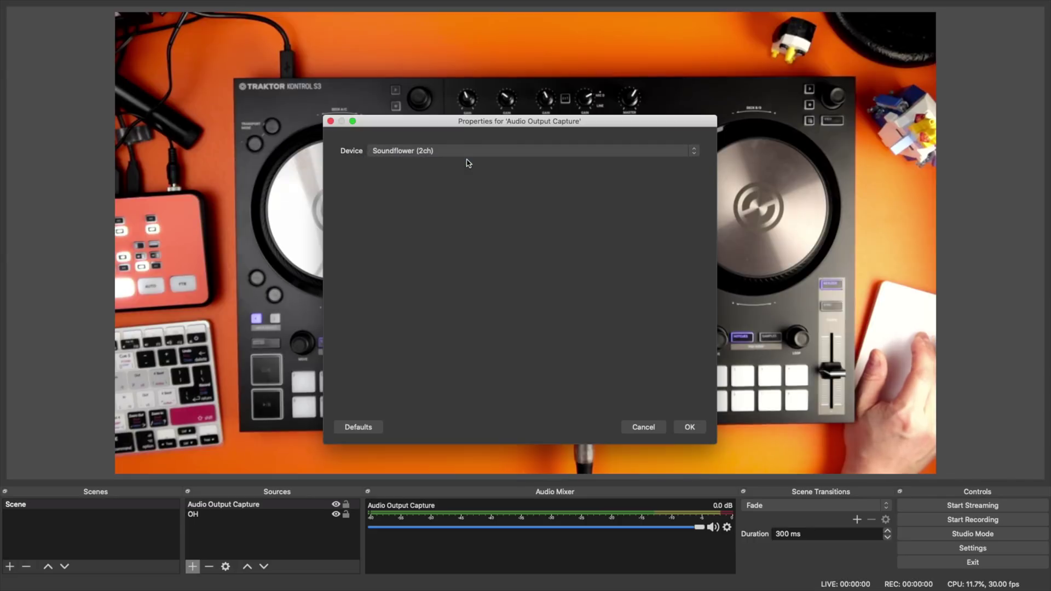
left_click(691, 427)
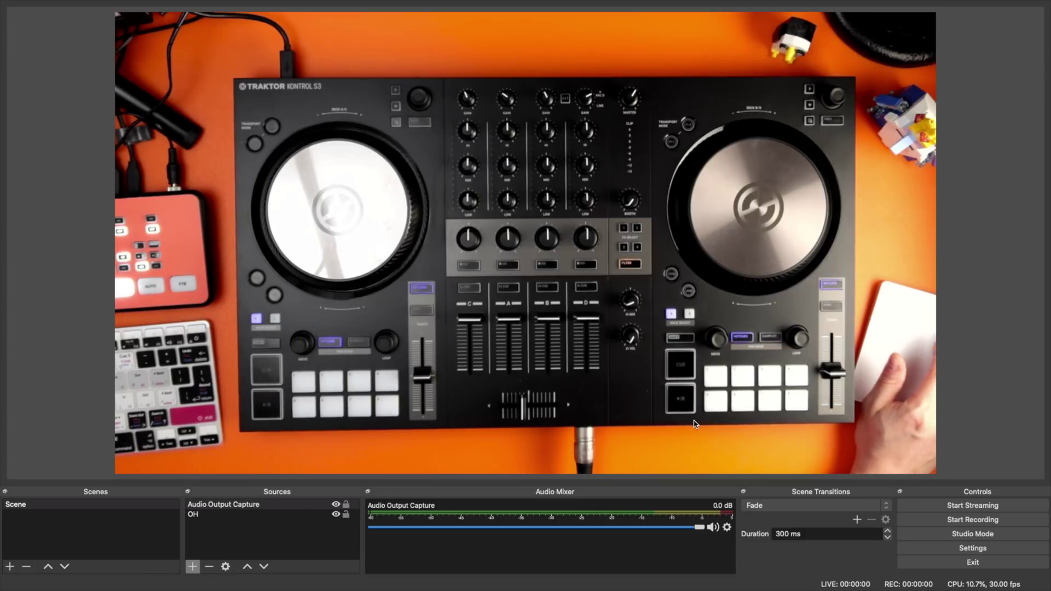
key("ctrl+Right")
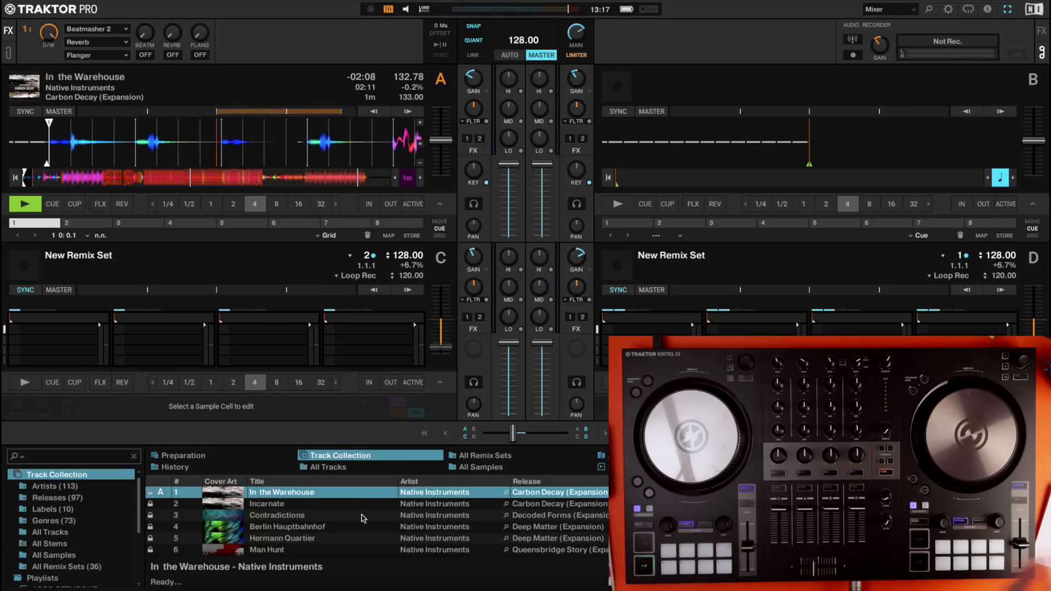
key("ctrl+Left")
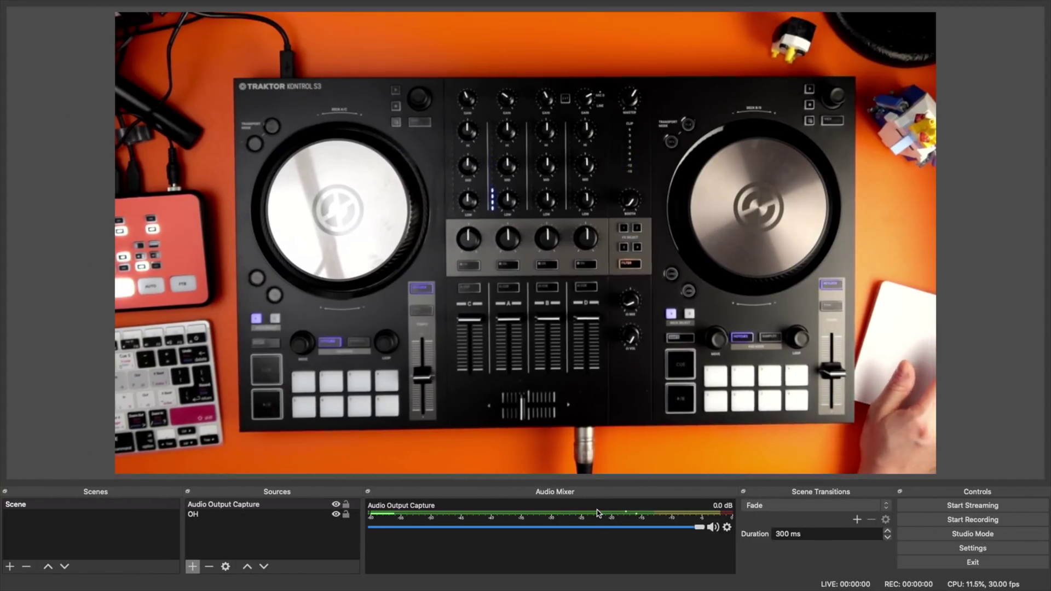
Set the OBS streaming service to YouTube / YouTube Gaming.
left_click(954, 549)
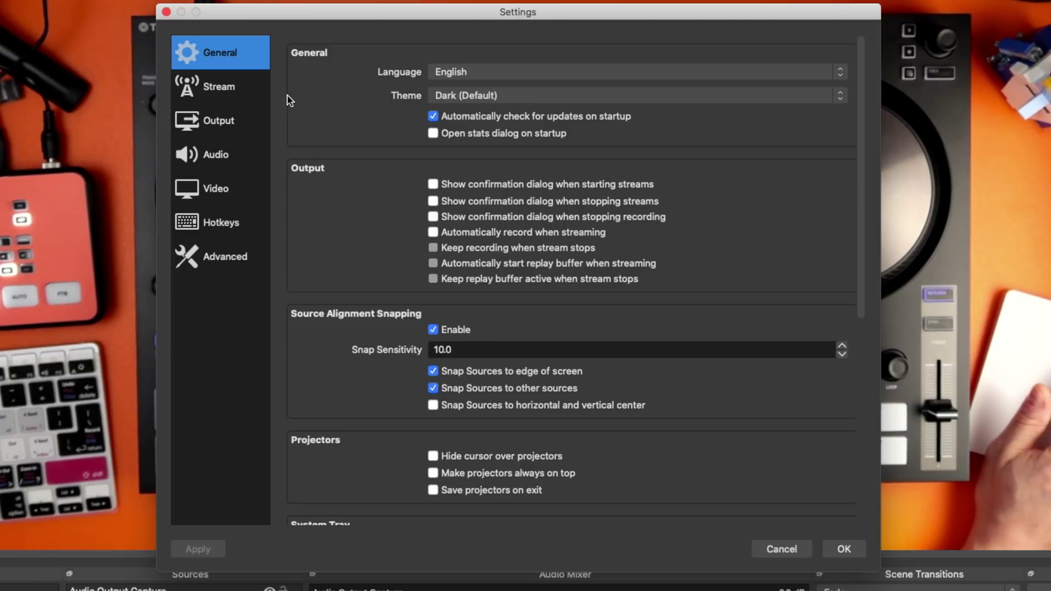
left_click(235, 88)
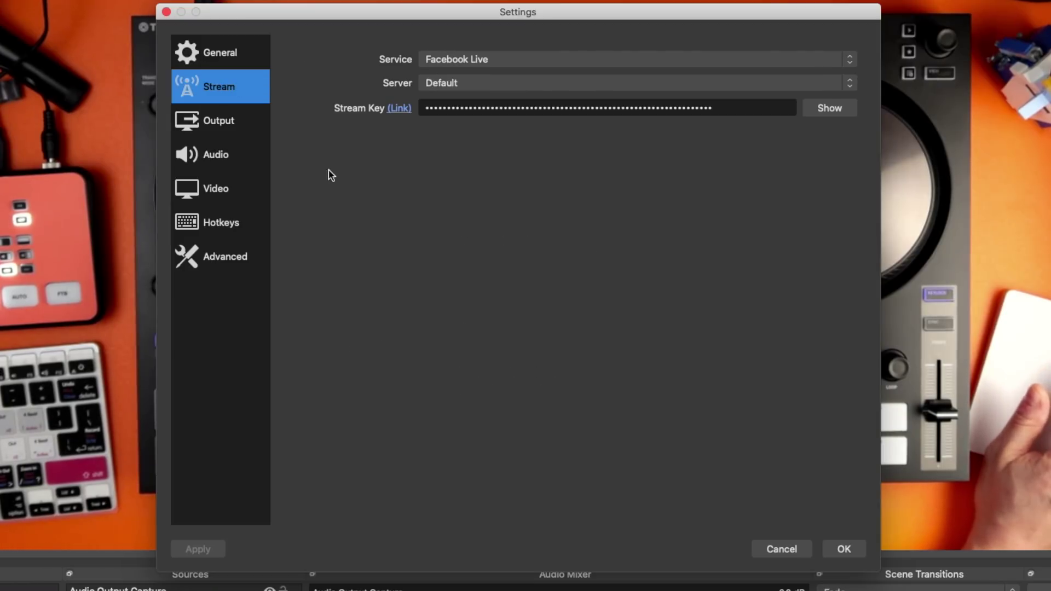
left_click(506, 63)
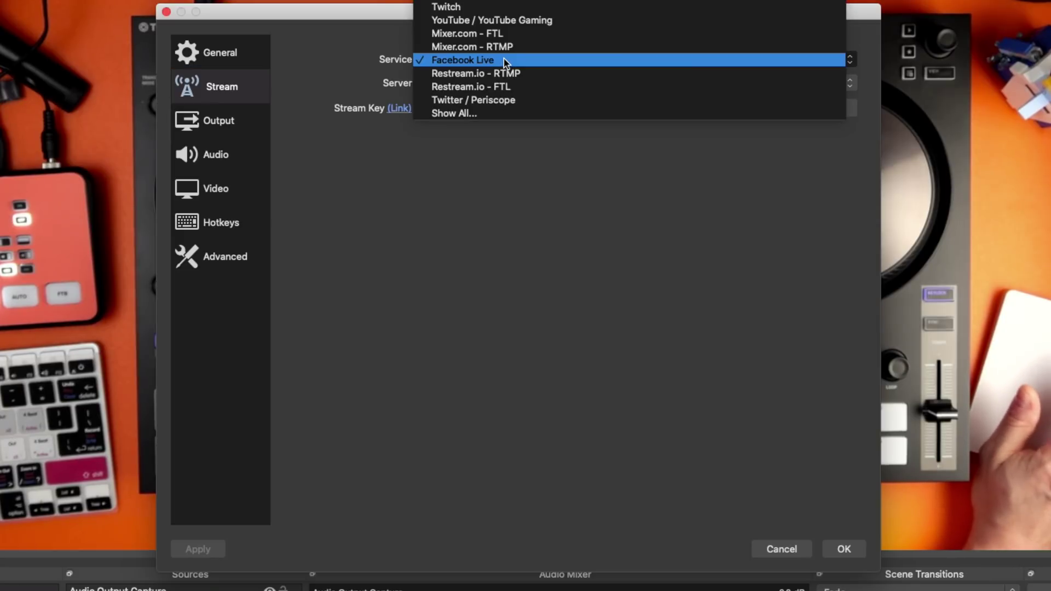
left_click(510, 21)
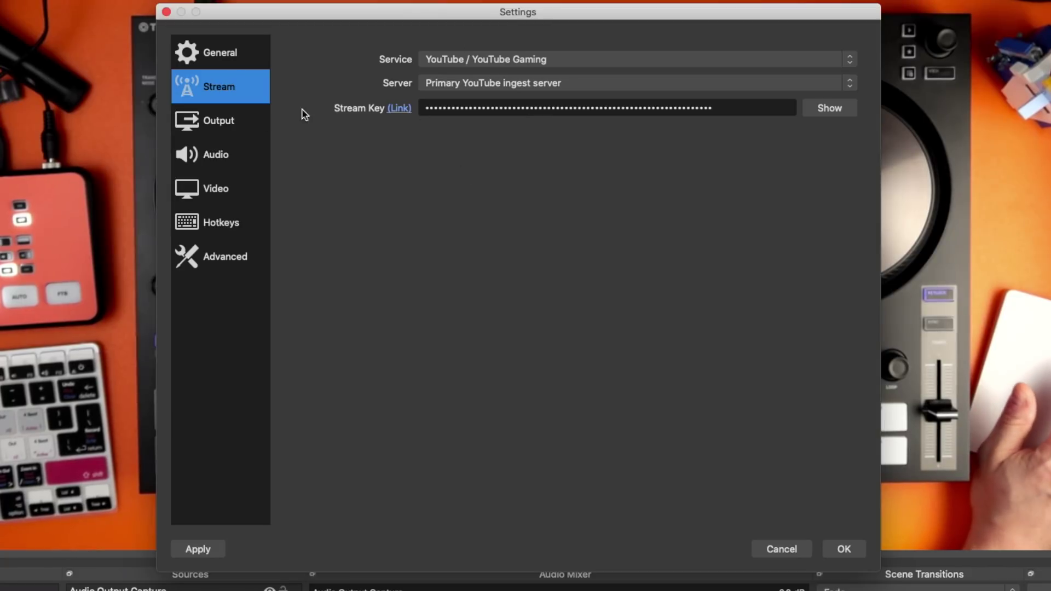
left_click(227, 118)
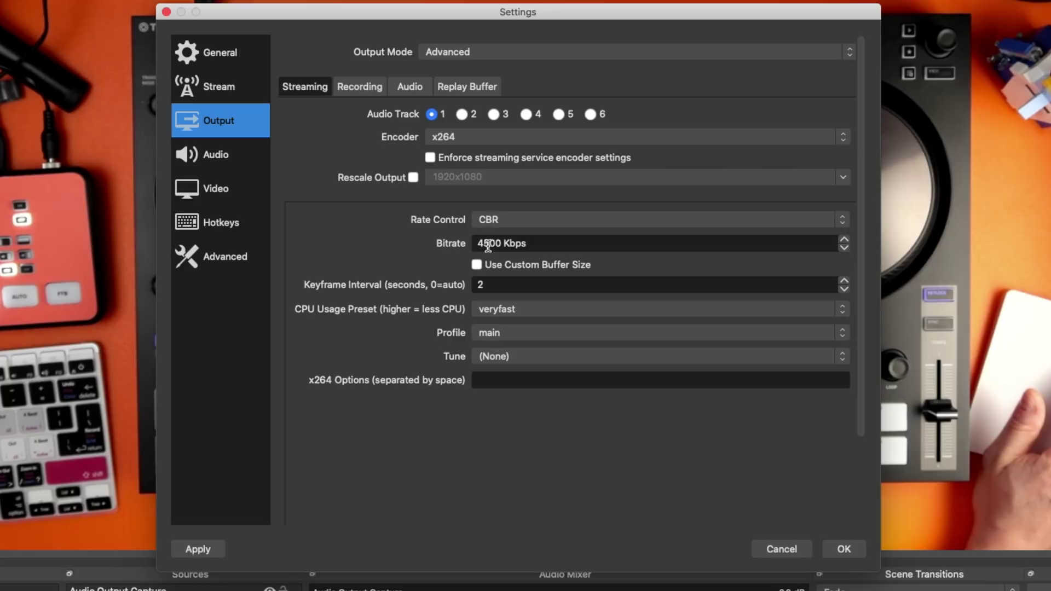
Set the recording format to mp4 after briefly trying flv.
left_click(365, 82)
left_click(475, 187)
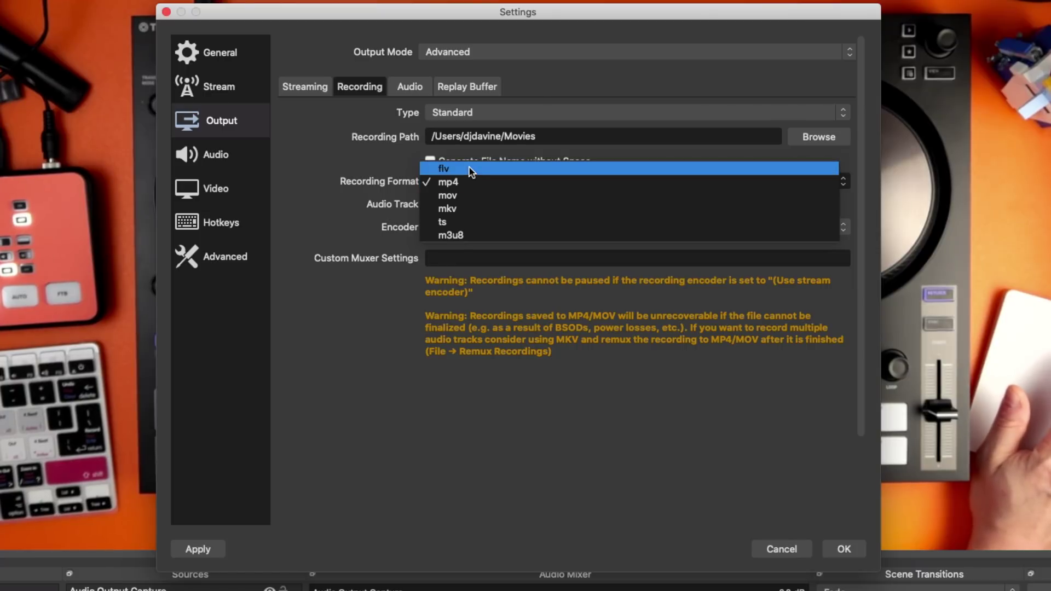
left_click(469, 166)
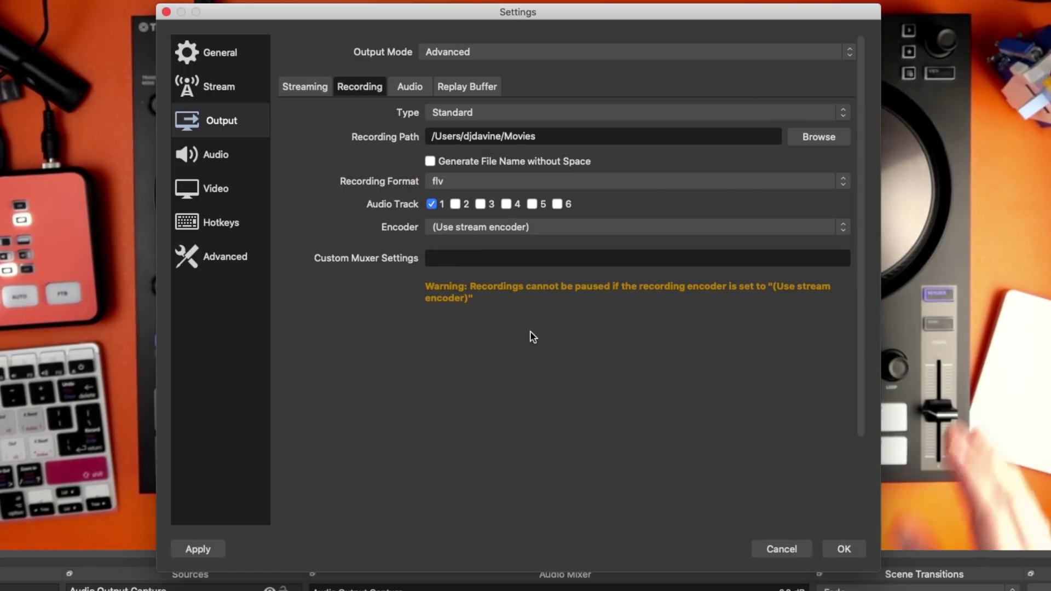
left_click(454, 181)
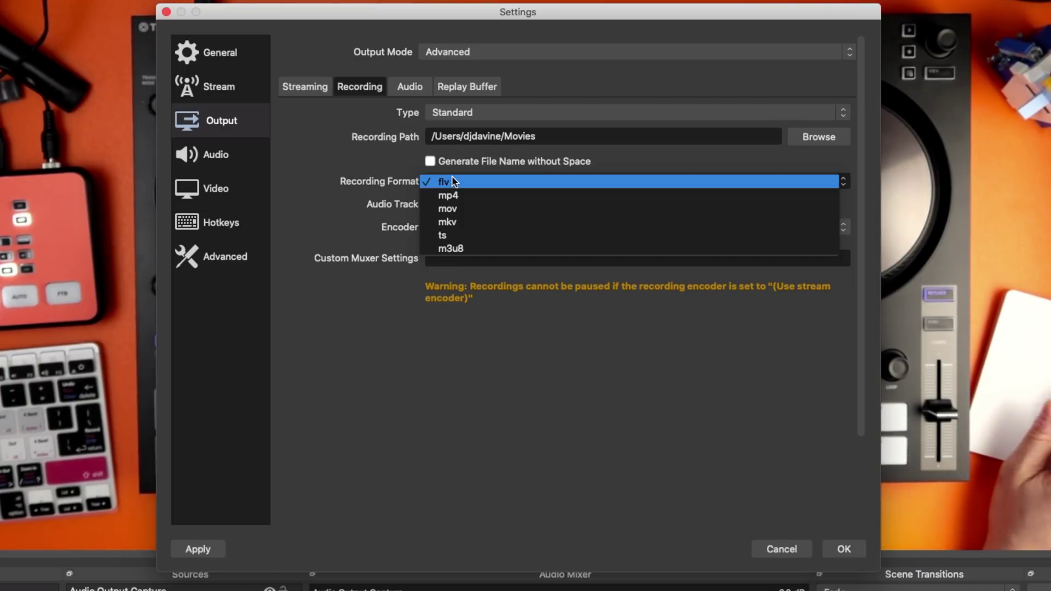
left_click(454, 195)
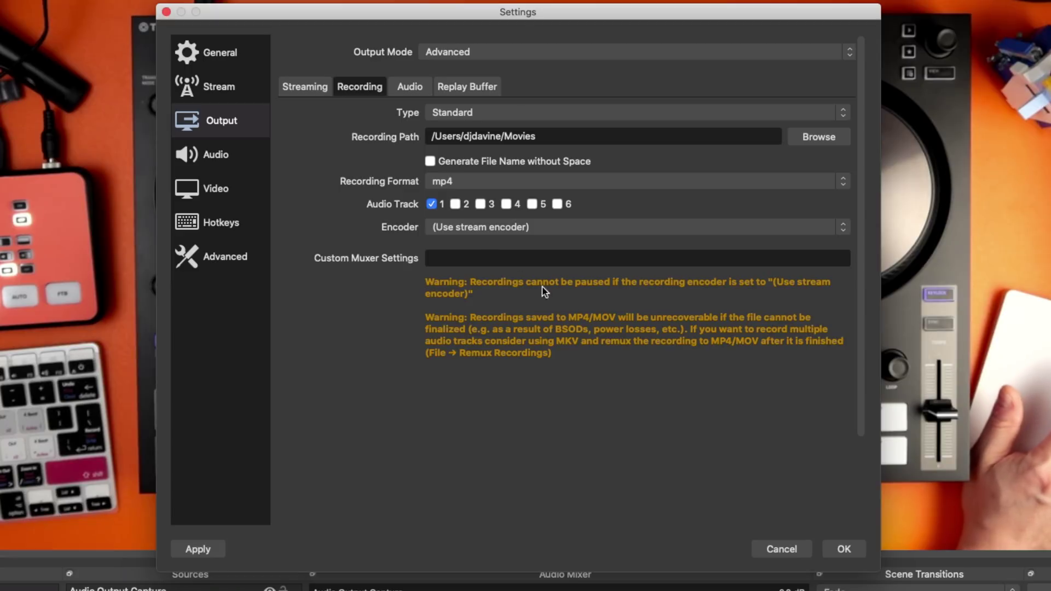
left_click(207, 148)
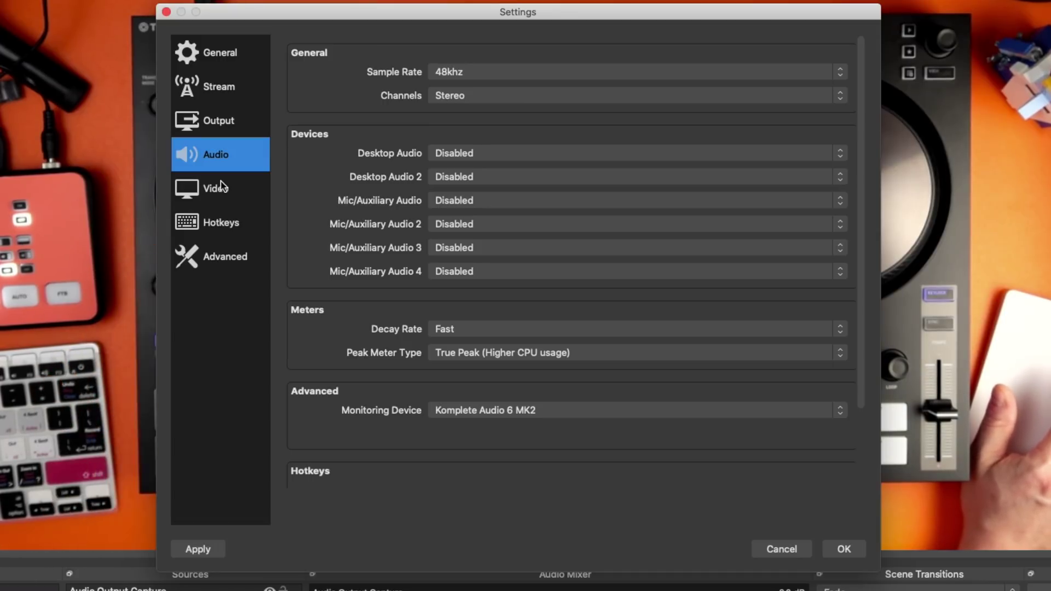
Set the video to 1280x720 base and output resolution at 30 FPS.
left_click(222, 187)
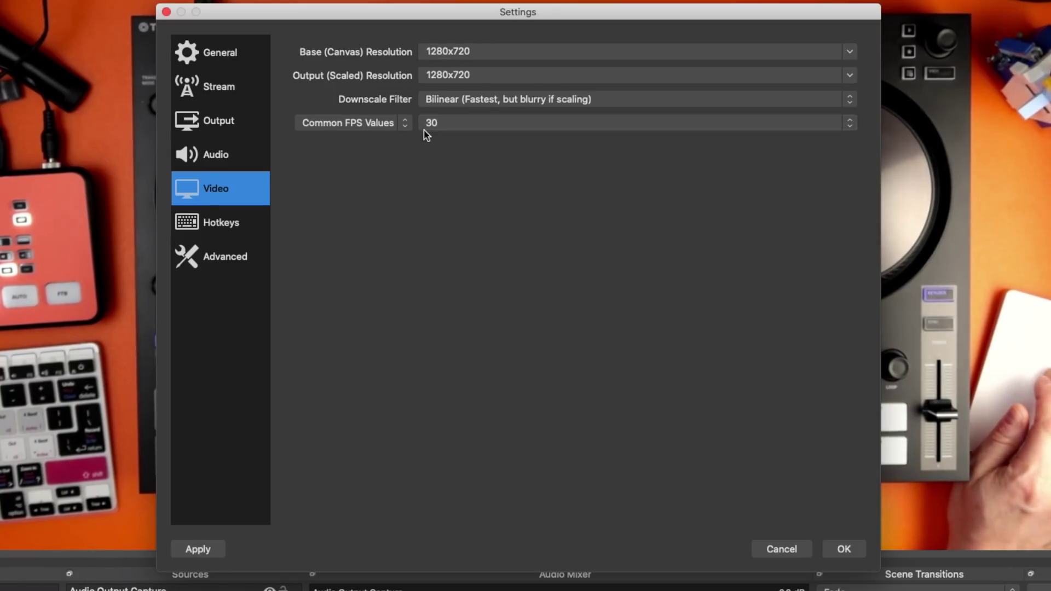
left_click(453, 132)
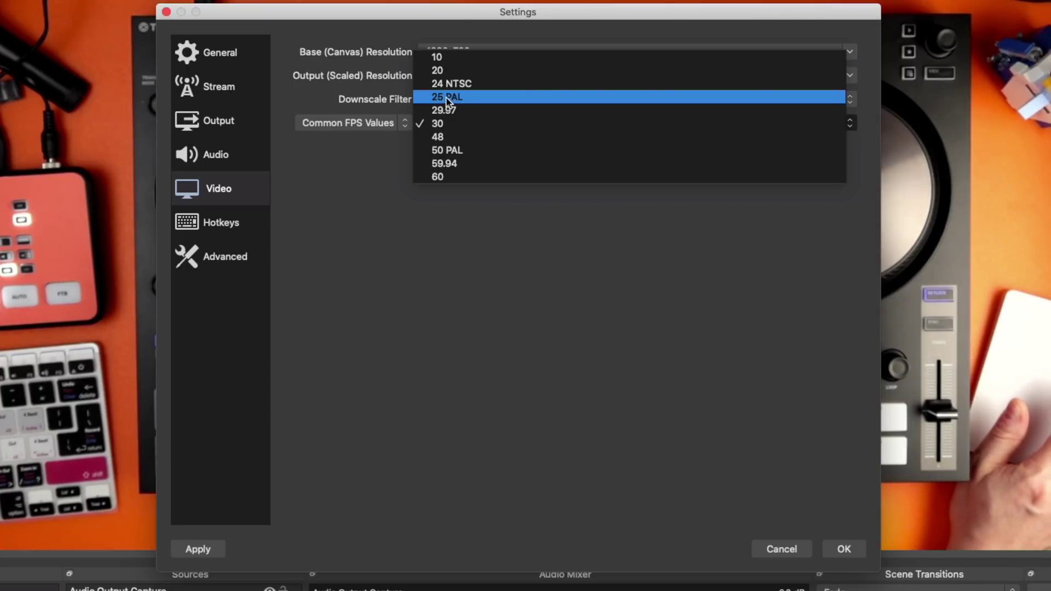
Keep 30 FPS, look through the Advanced options, then save and close the settings.
left_click(337, 185)
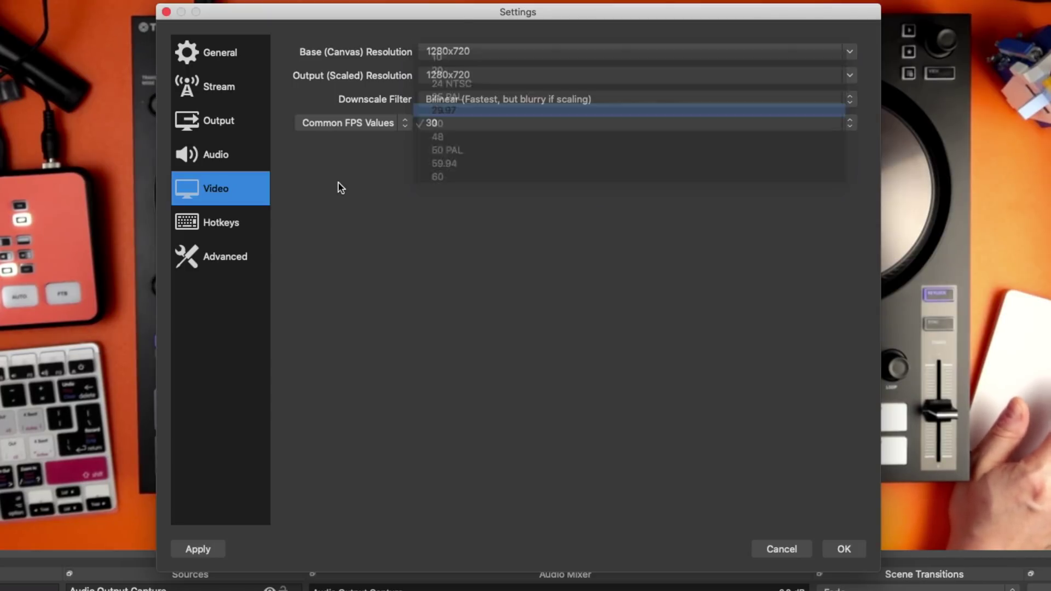
left_click(222, 258)
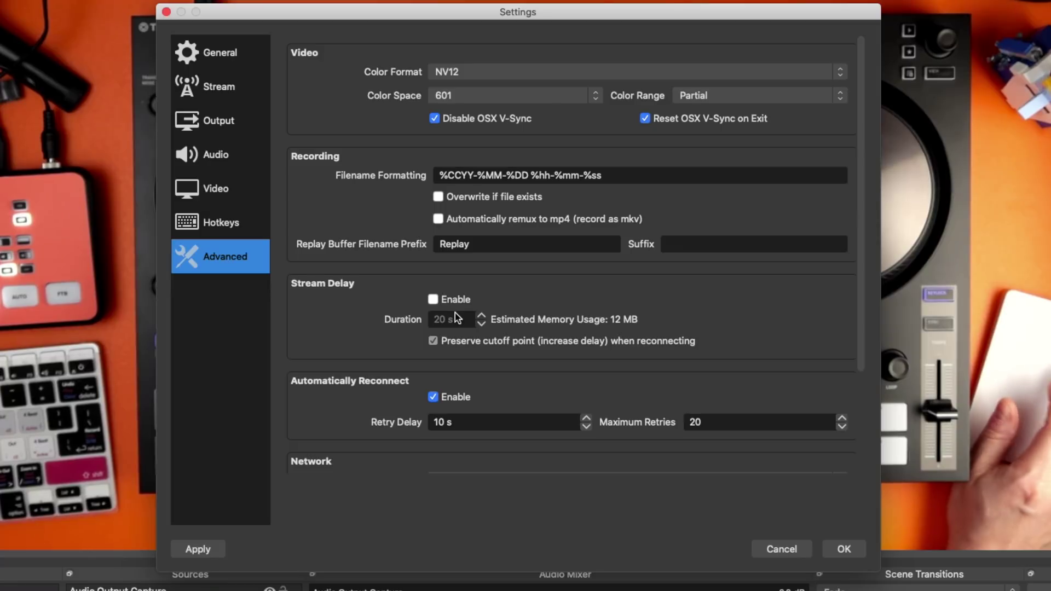
scroll(455, 316, "down", 5)
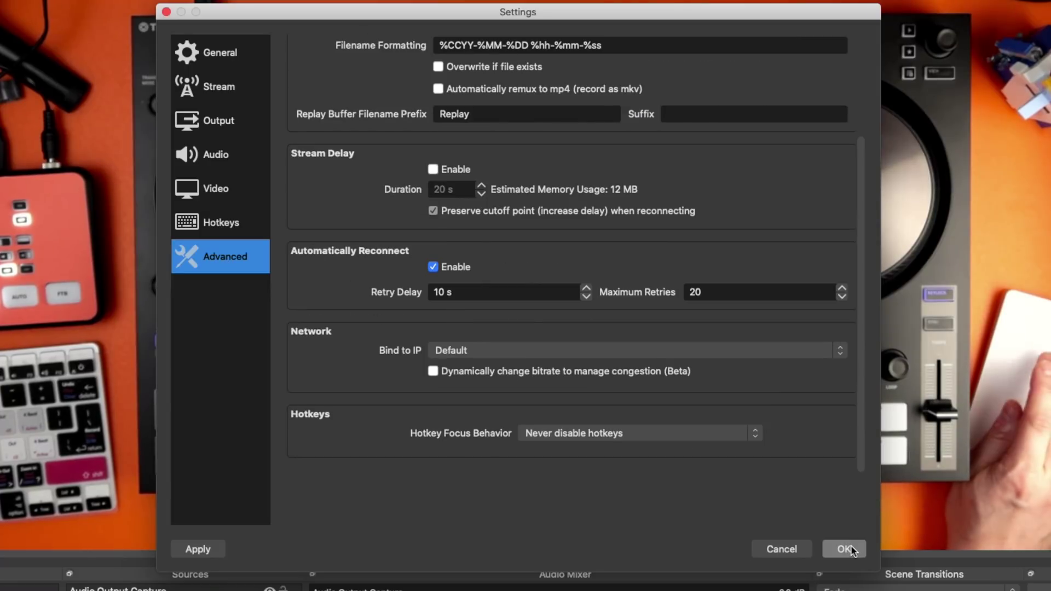
left_click(842, 549)
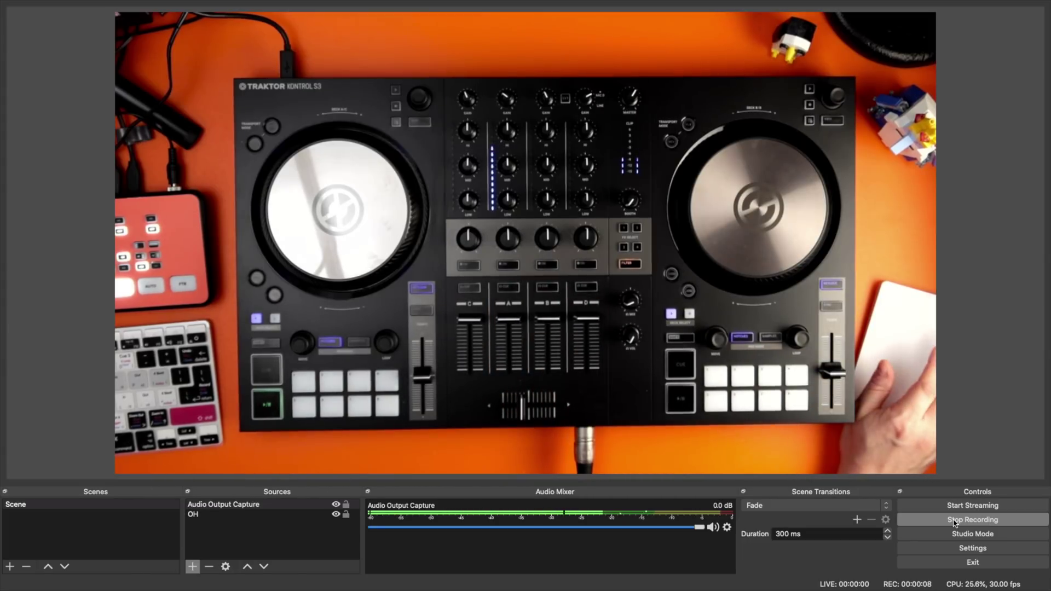
left_click(954, 520)
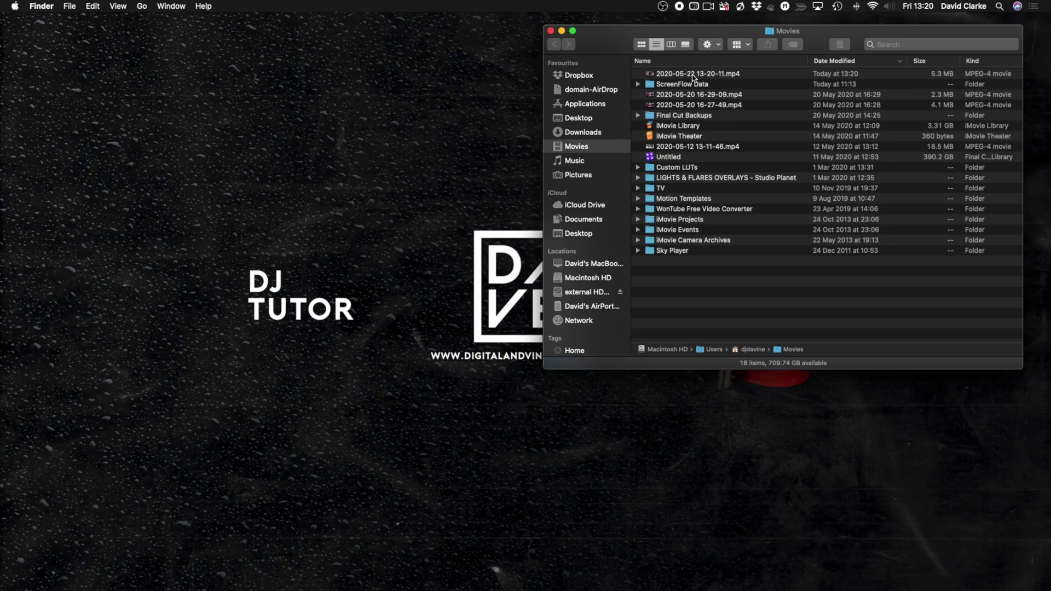
left_click(693, 75)
key("space")
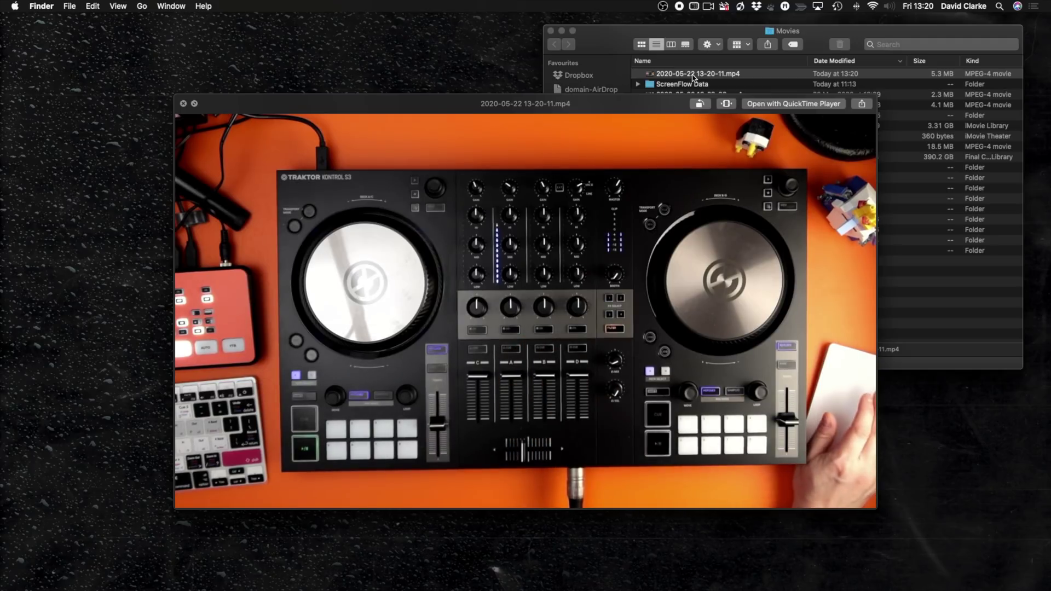
Close the Quick Look preview of the test recording.
key("space")
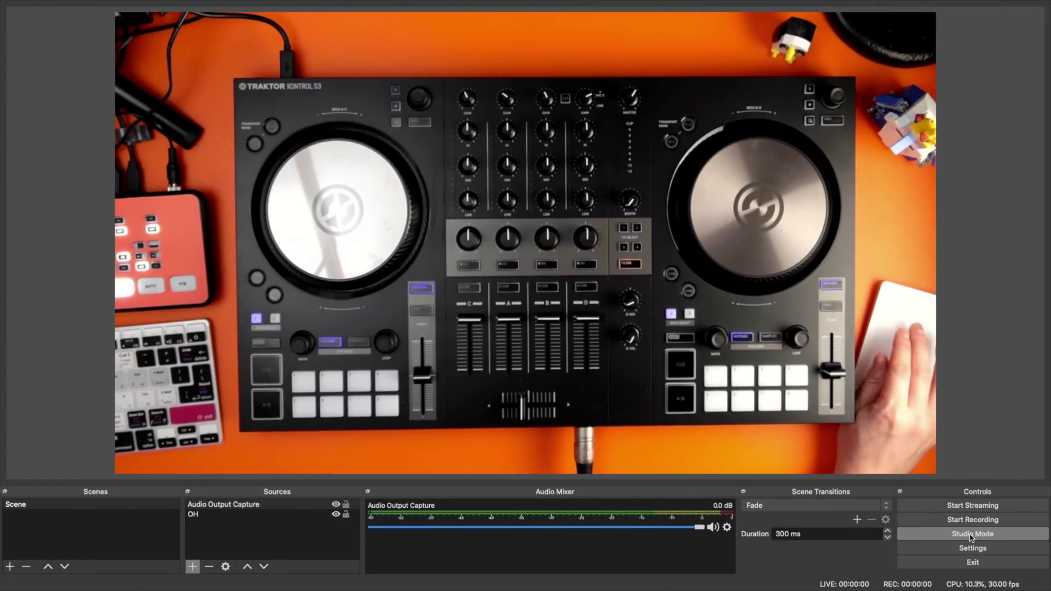
left_click(726, 528)
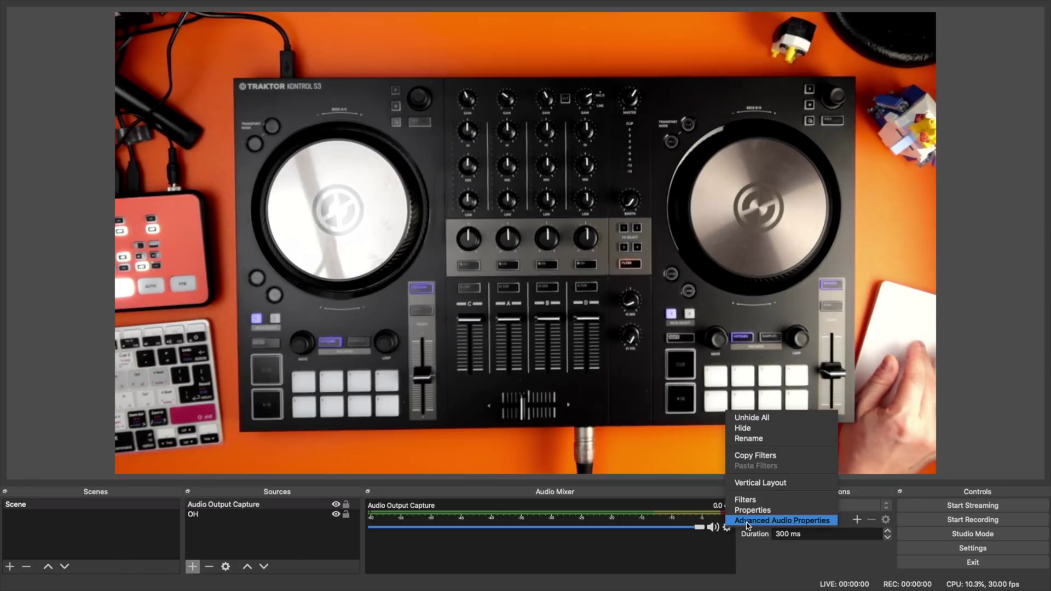
left_click(783, 521)
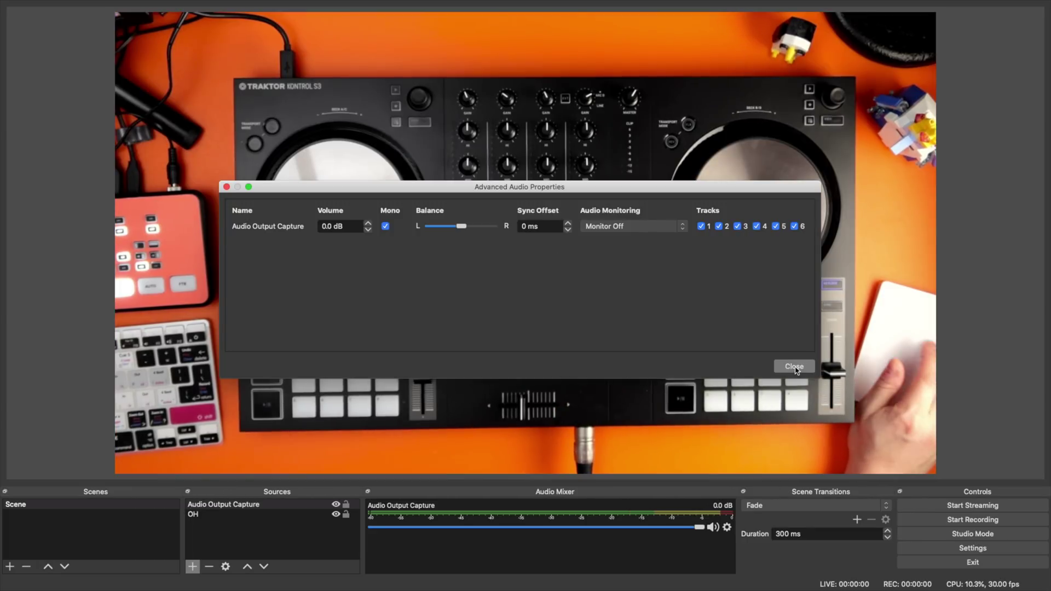
left_click(794, 367)
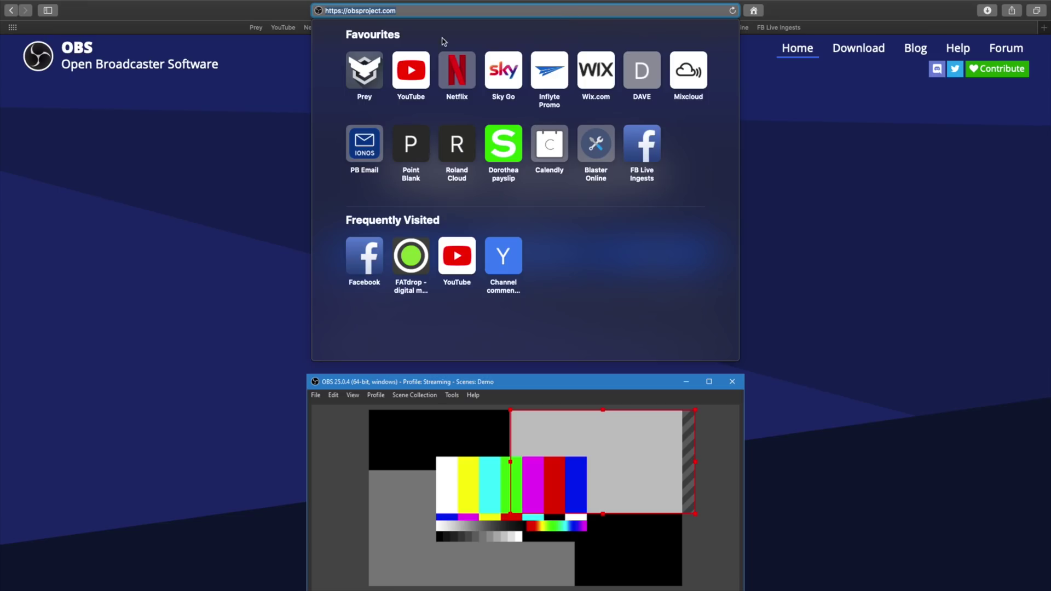
Create a YouTube live stream titled test, marked as not made for kids.
left_click(423, 57)
left_click(940, 49)
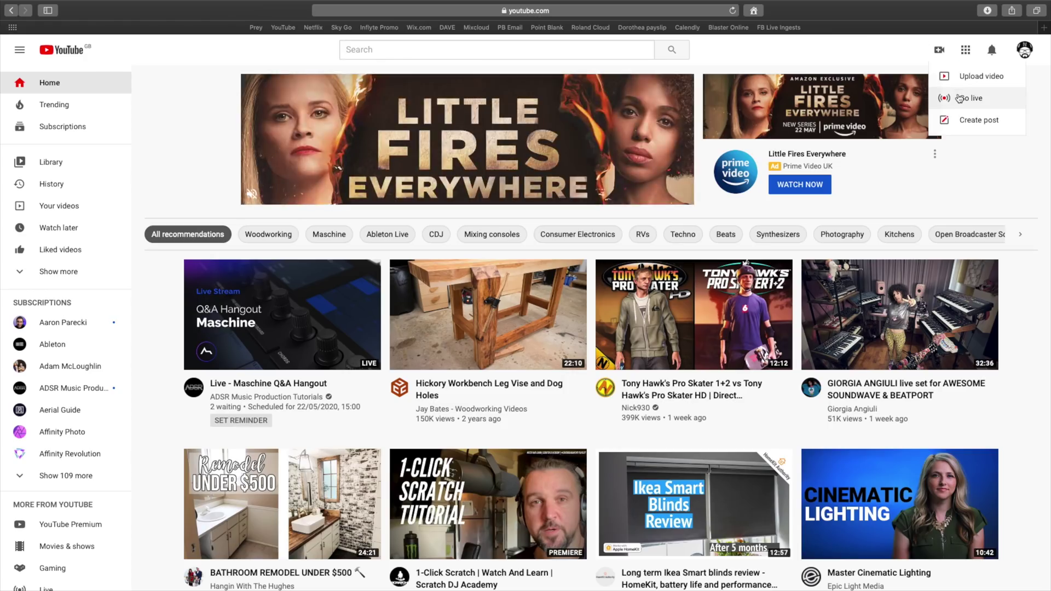
left_click(959, 98)
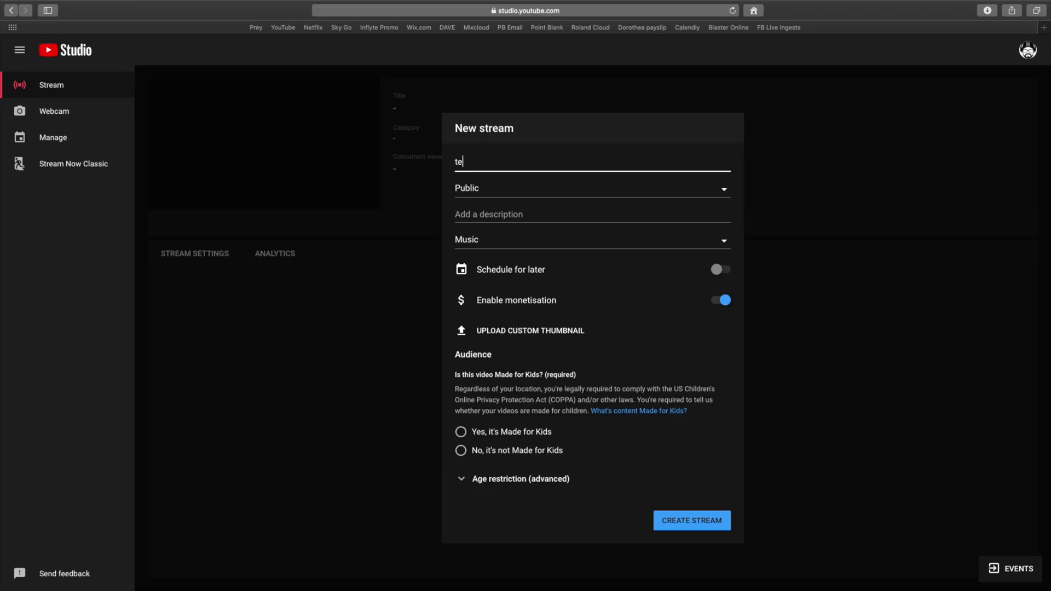
left_click(461, 450)
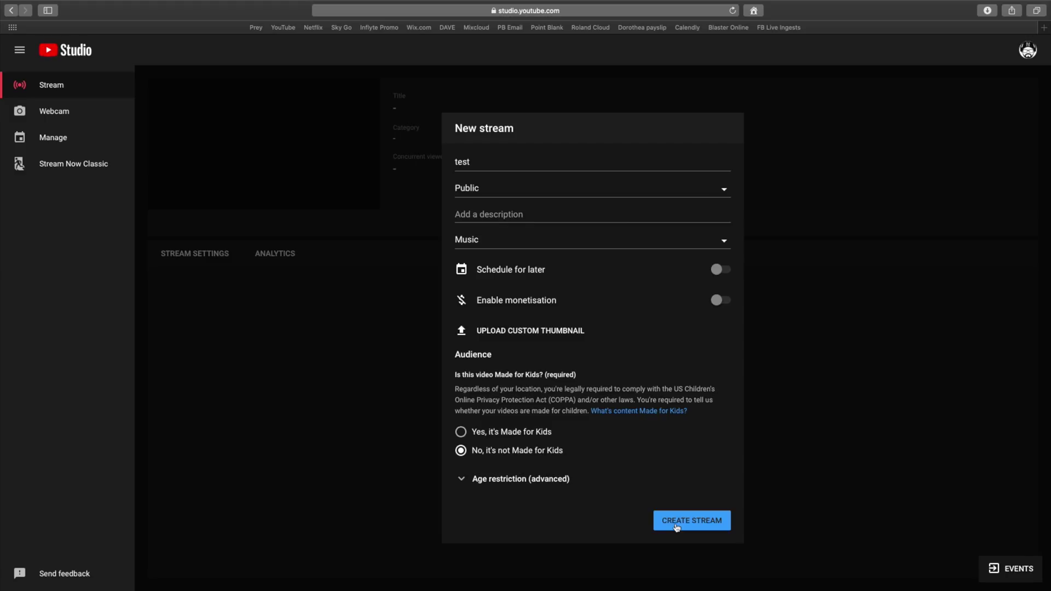
left_click(690, 521)
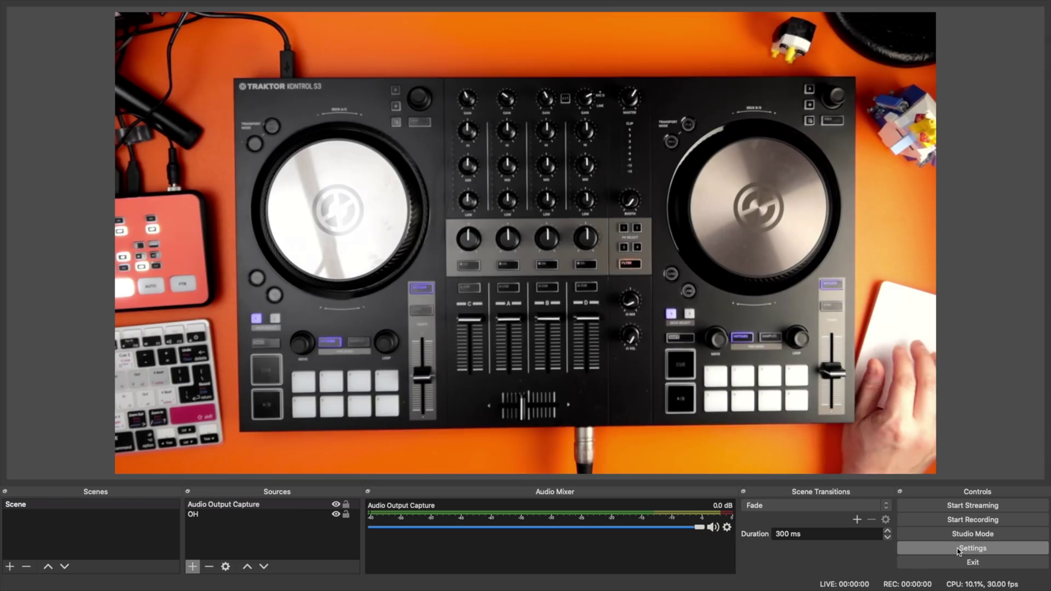
Replace the OBS stream key with the new one copied from YouTube Studio and save.
left_click(960, 550)
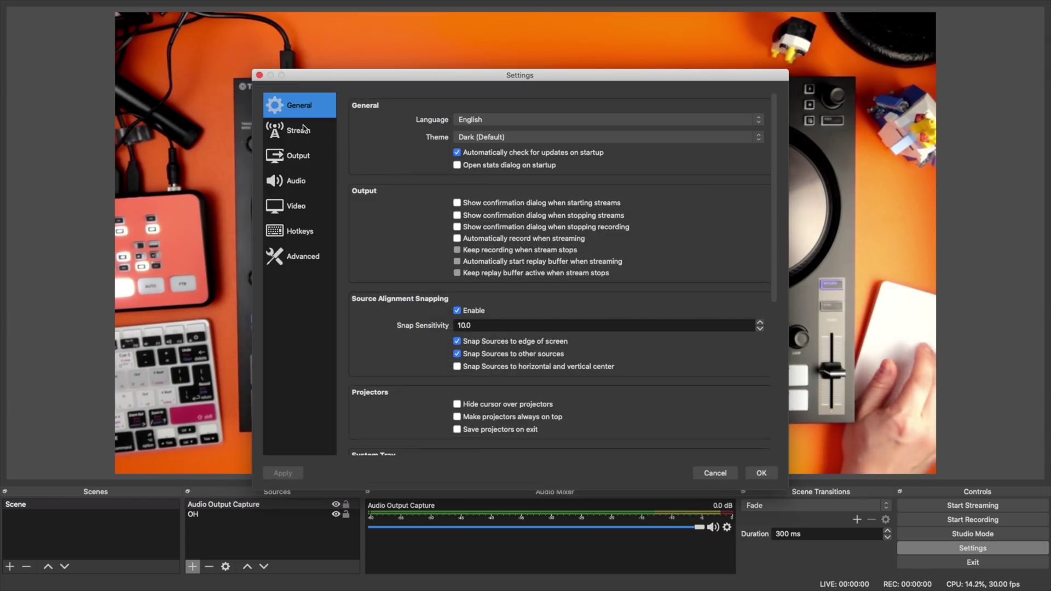
left_click(304, 129)
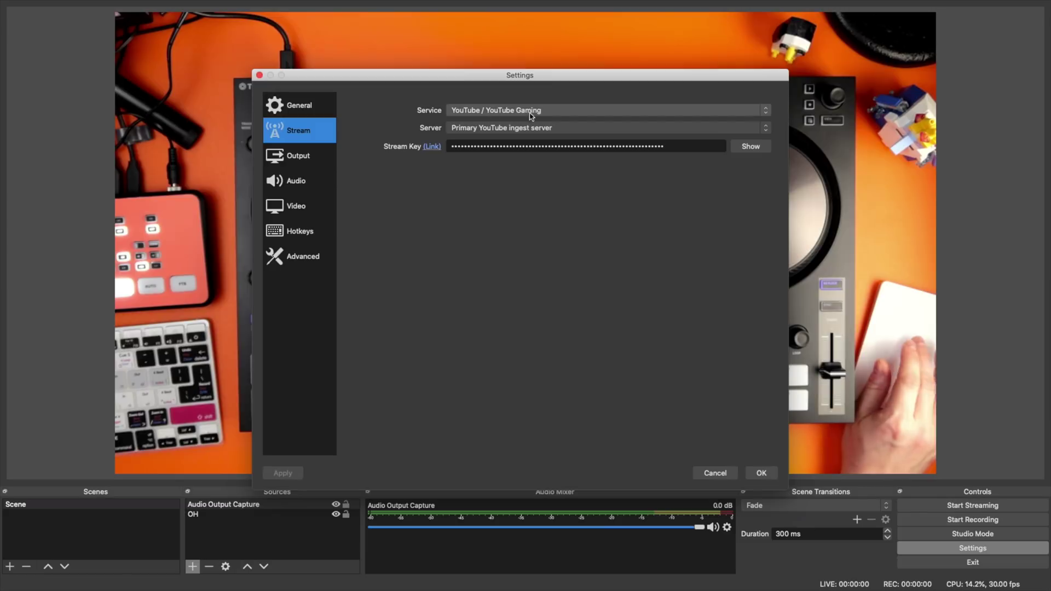
key("ctrl+Right")
key("ctrl+Right")
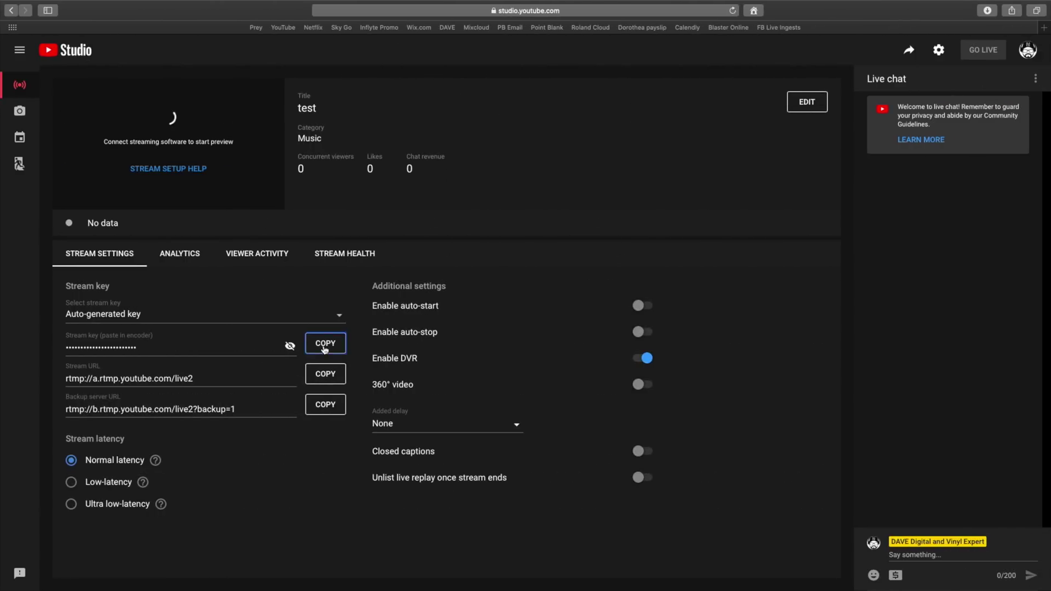
left_click(324, 347)
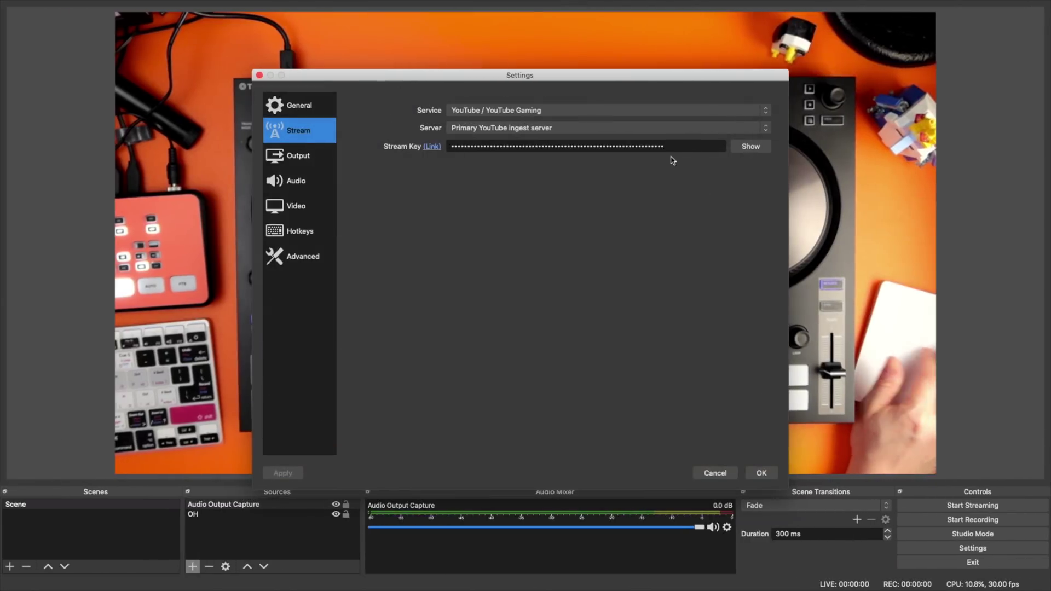
left_click_drag(451, 146, 669, 146)
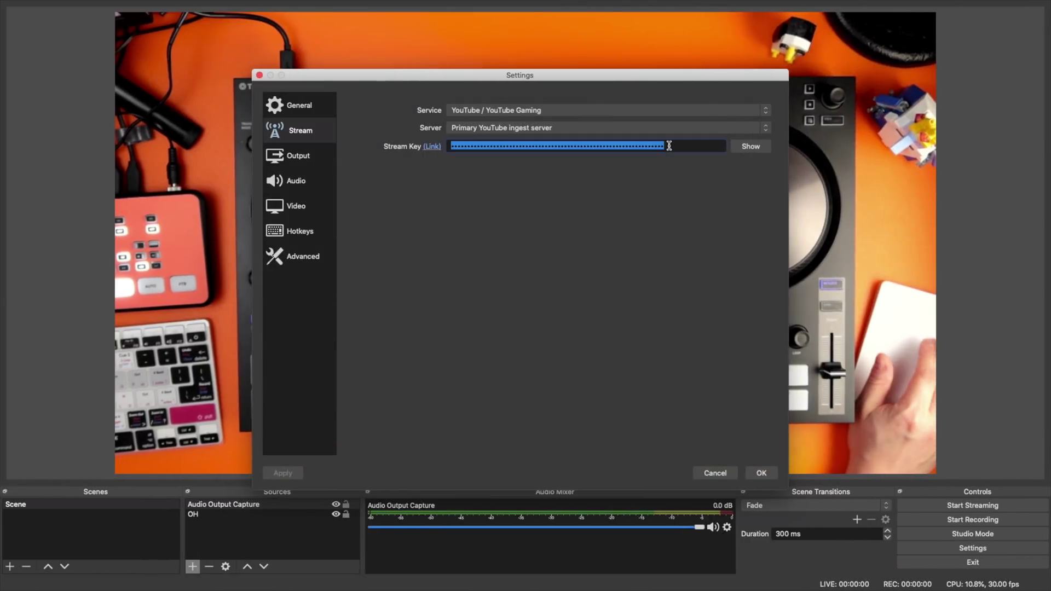
key("super+v")
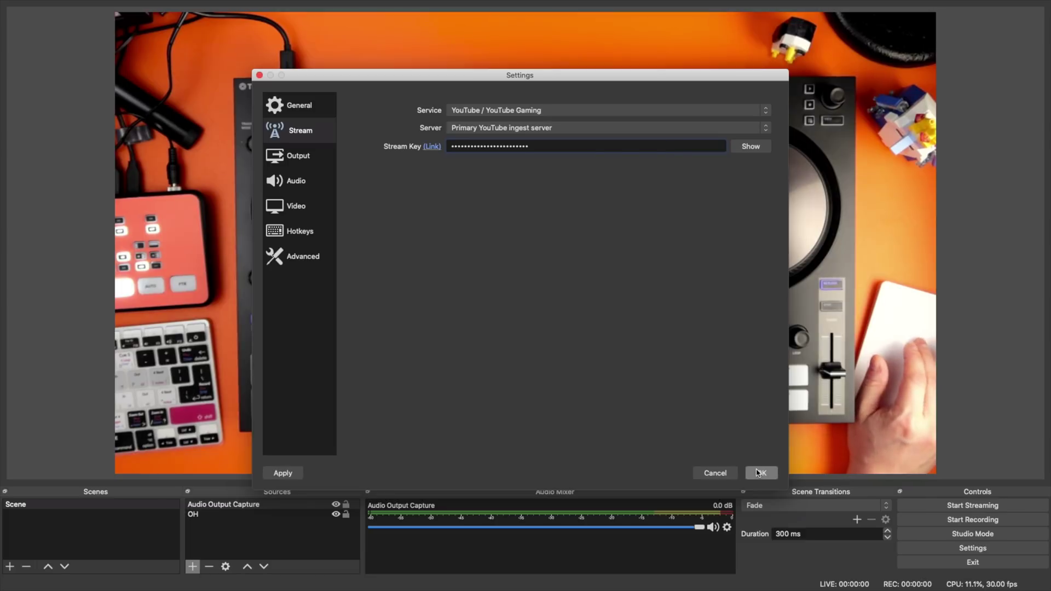
left_click(760, 472)
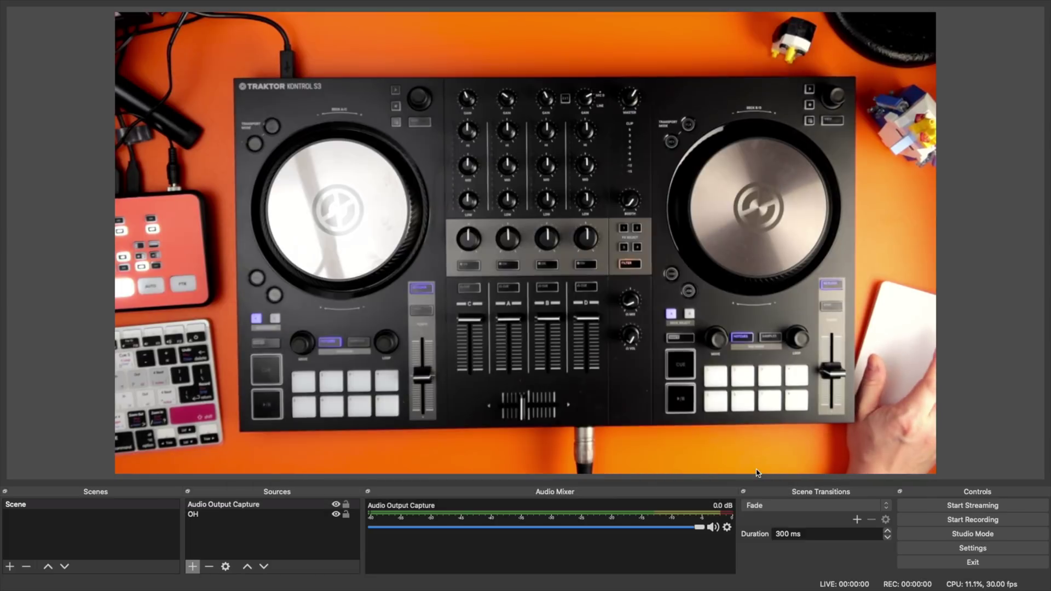
Stream briefly to YouTube, confirm Studio shows an excellent connection, then stop streaming.
left_click(923, 506)
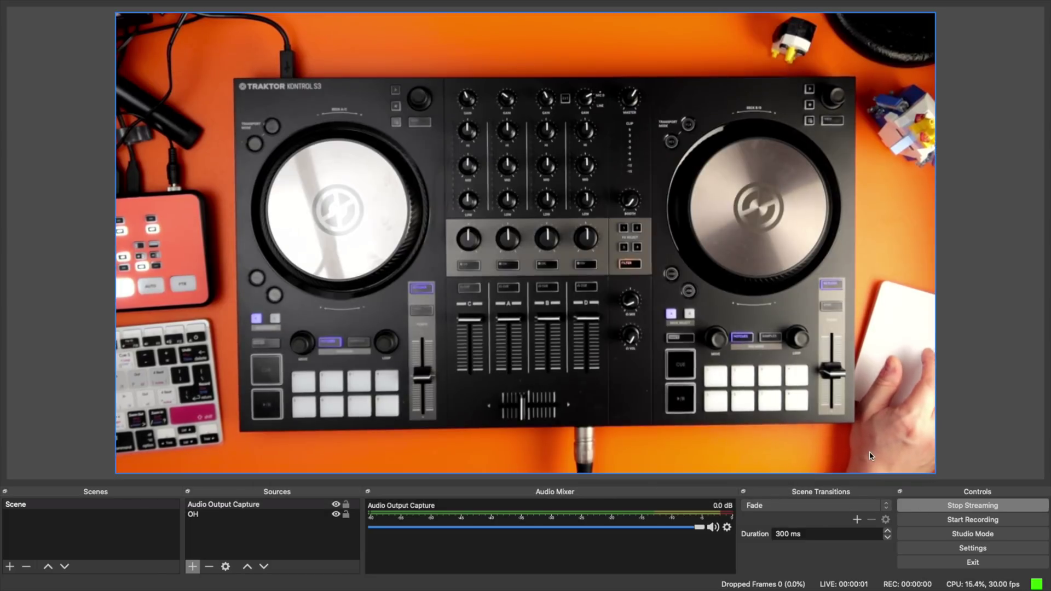
key("super+Tab")
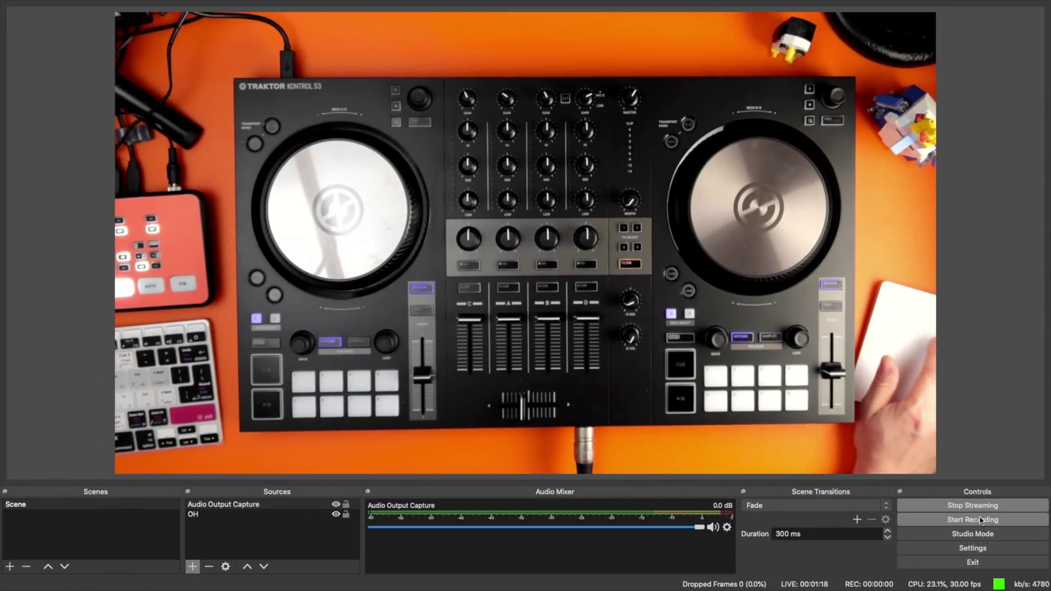
left_click(973, 505)
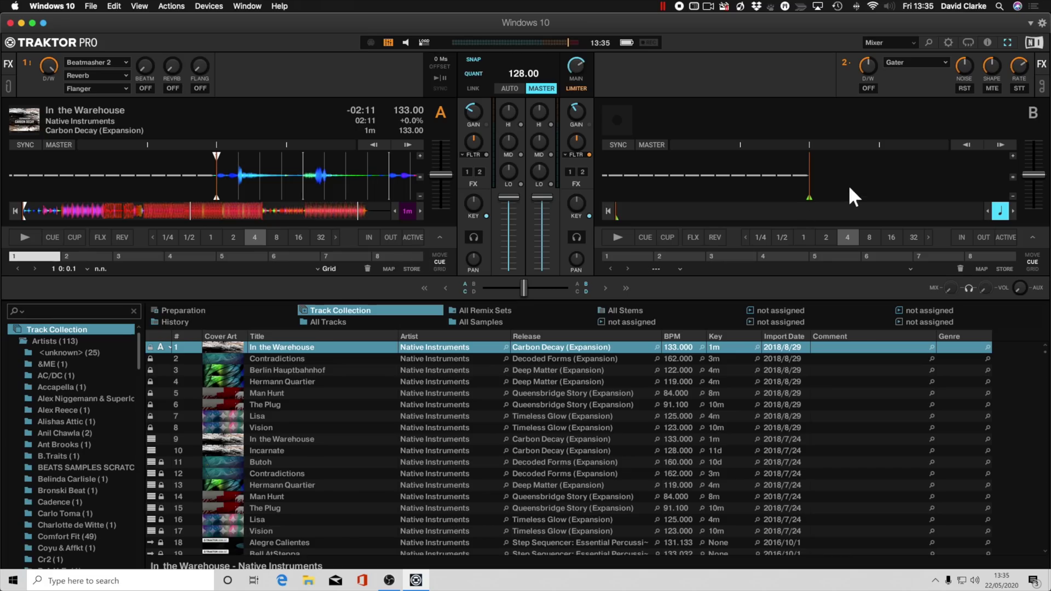
Check that Traktor's audio setup uses the Traktor Kontrol S3, then close Preferences.
left_click(946, 42)
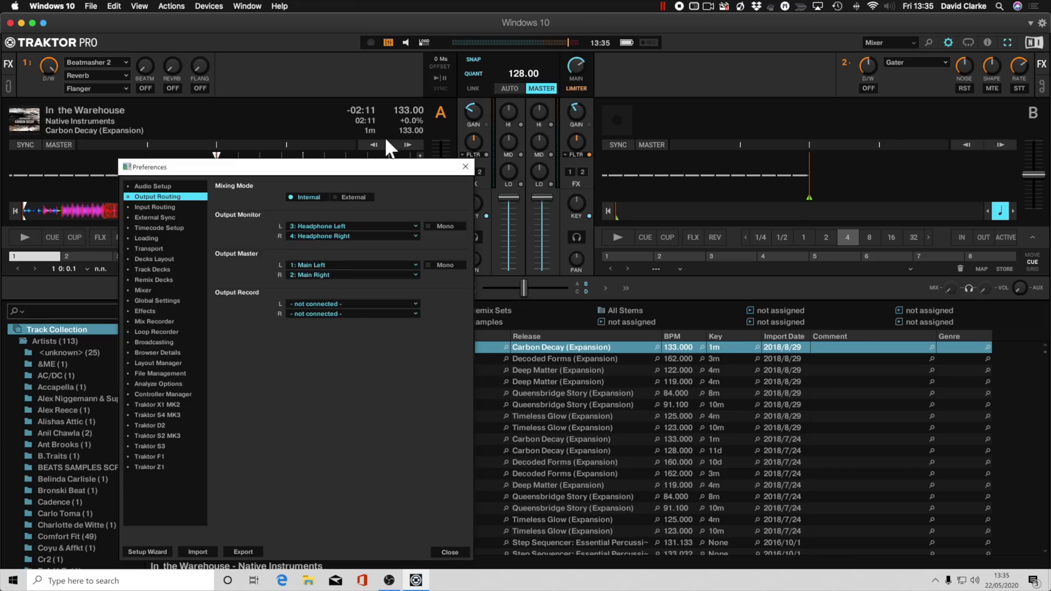
left_click(156, 186)
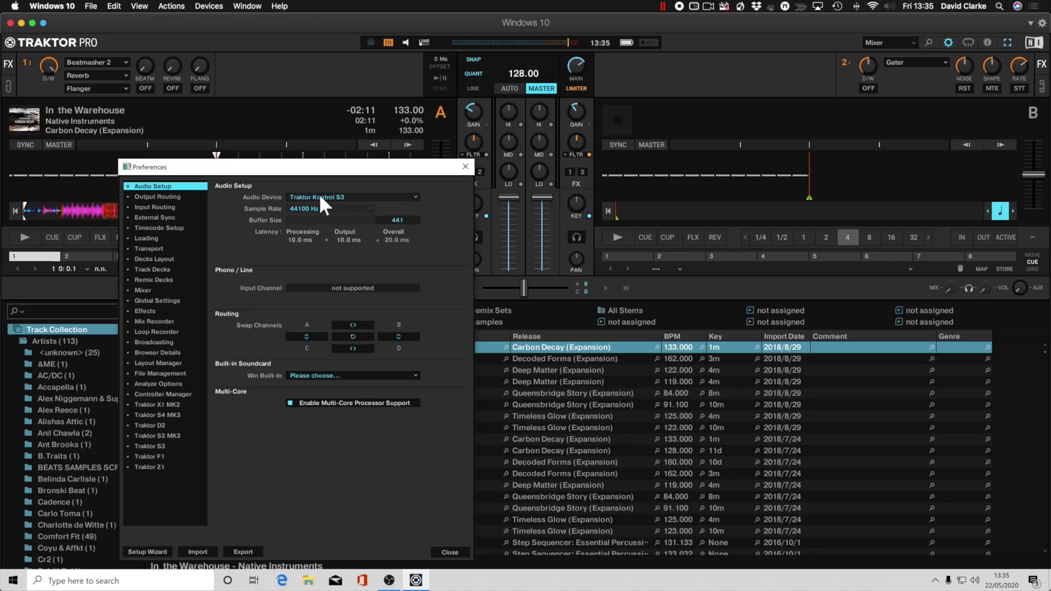
left_click(449, 551)
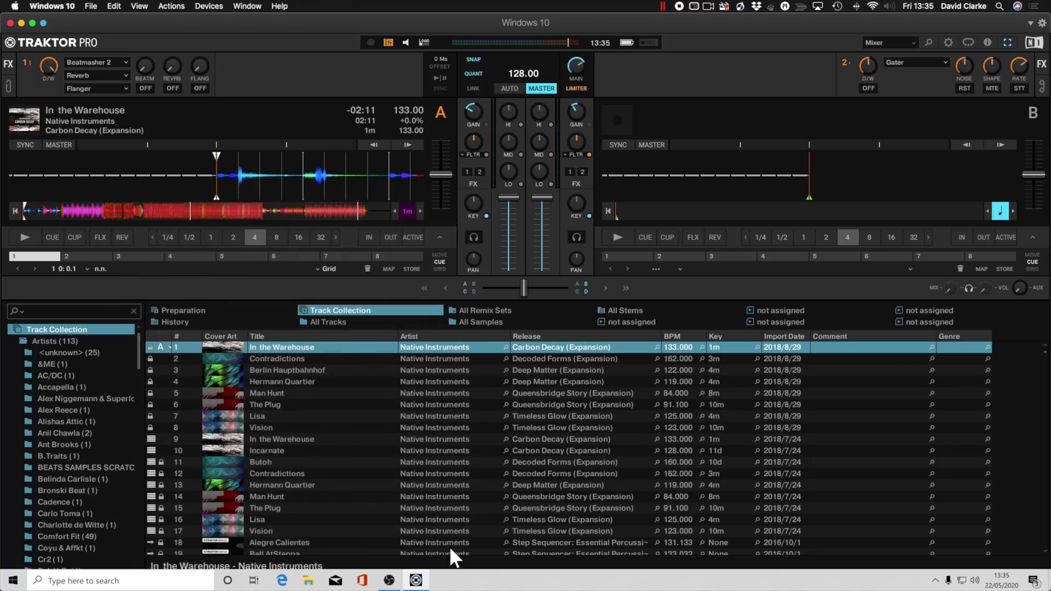
In OBS, add a Video Capture Device source using the Logitech BRIO camera.
left_click(381, 582)
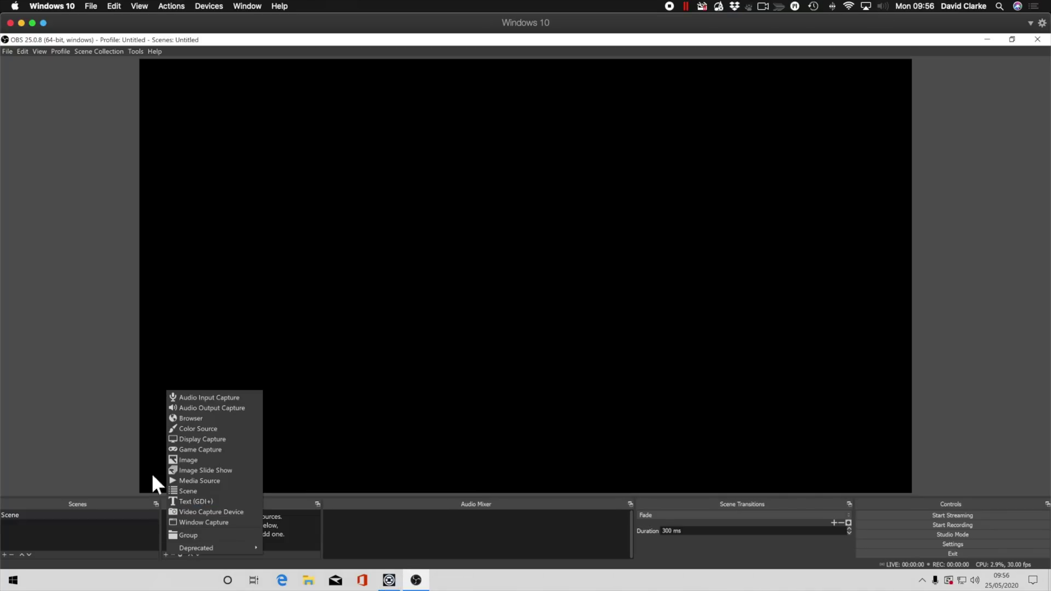
left_click(152, 452)
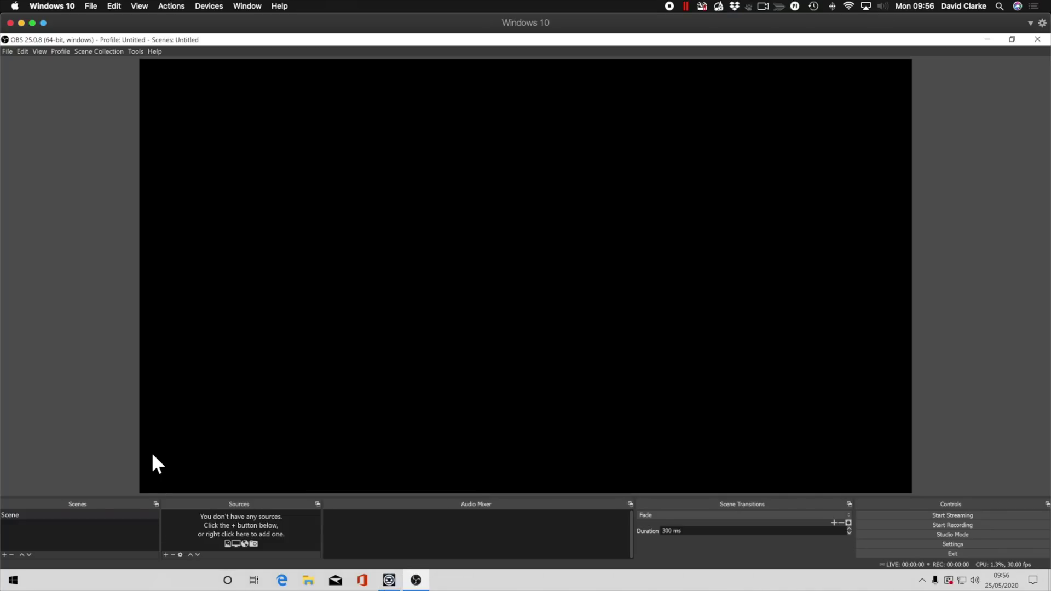
left_click(166, 555)
left_click(199, 510)
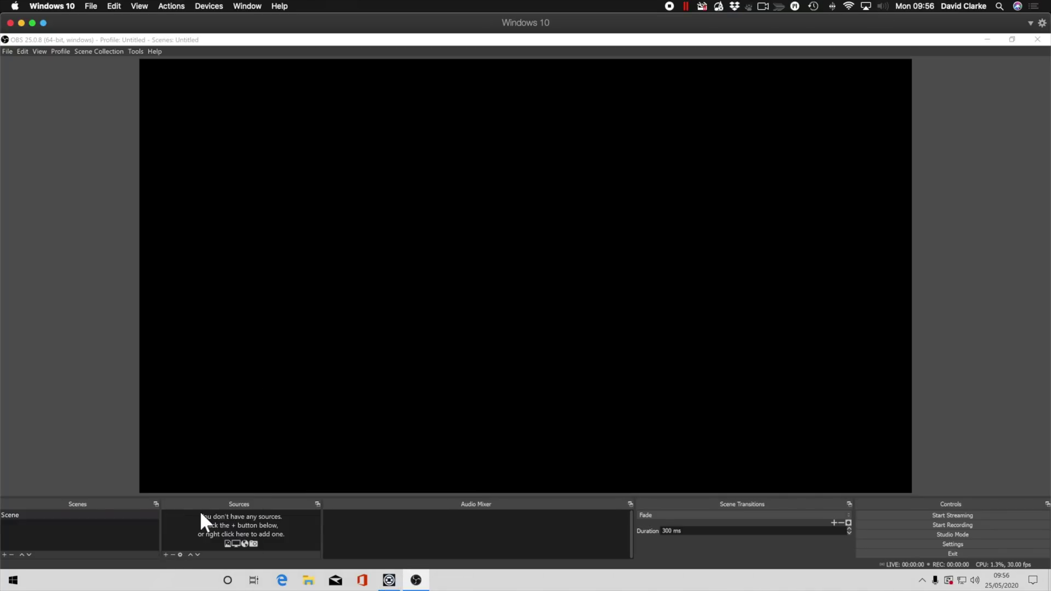
left_click(534, 347)
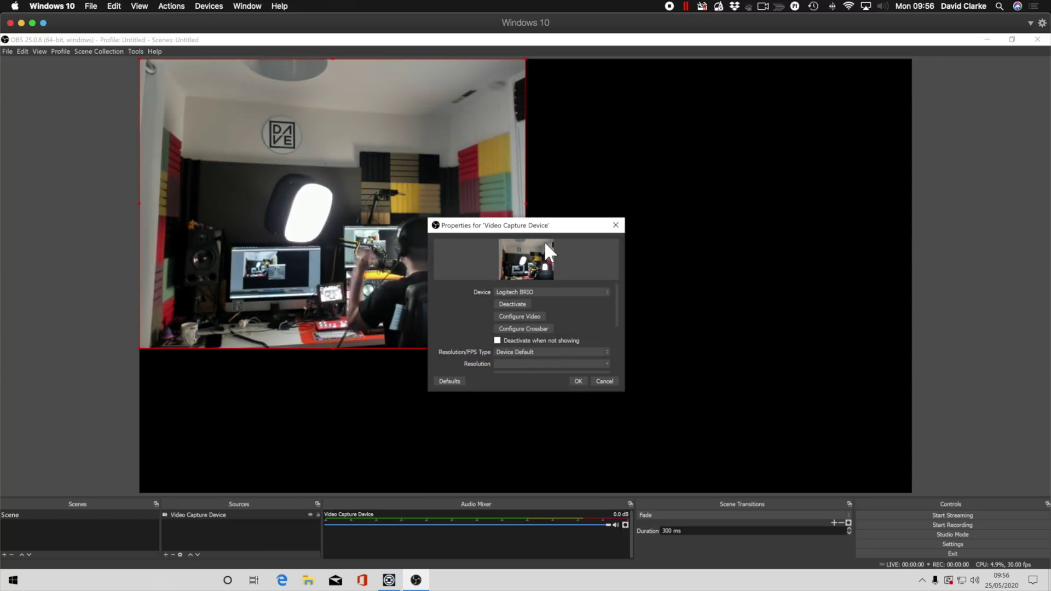
left_click(558, 292)
left_click(557, 291)
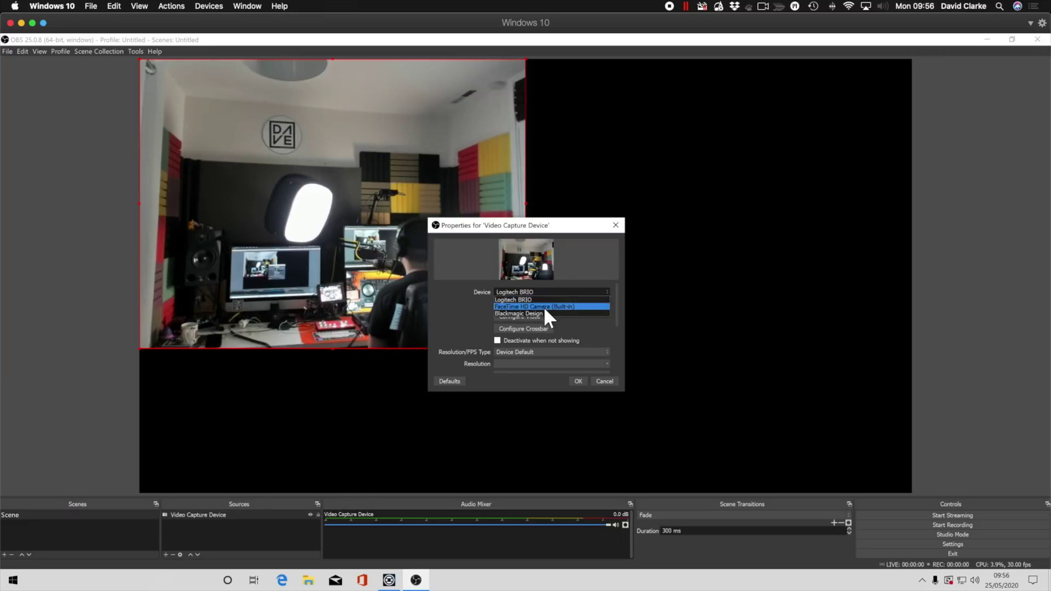
left_click(578, 381)
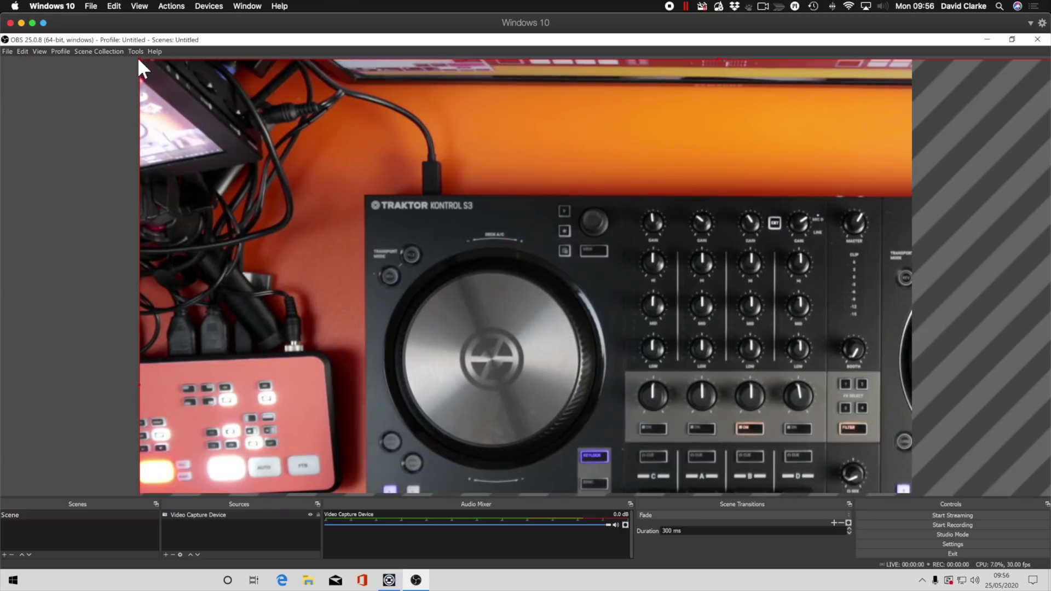
Resize and reposition the camera image so the overhead controller view fills the canvas.
left_click_drag(138, 57, 648, 341)
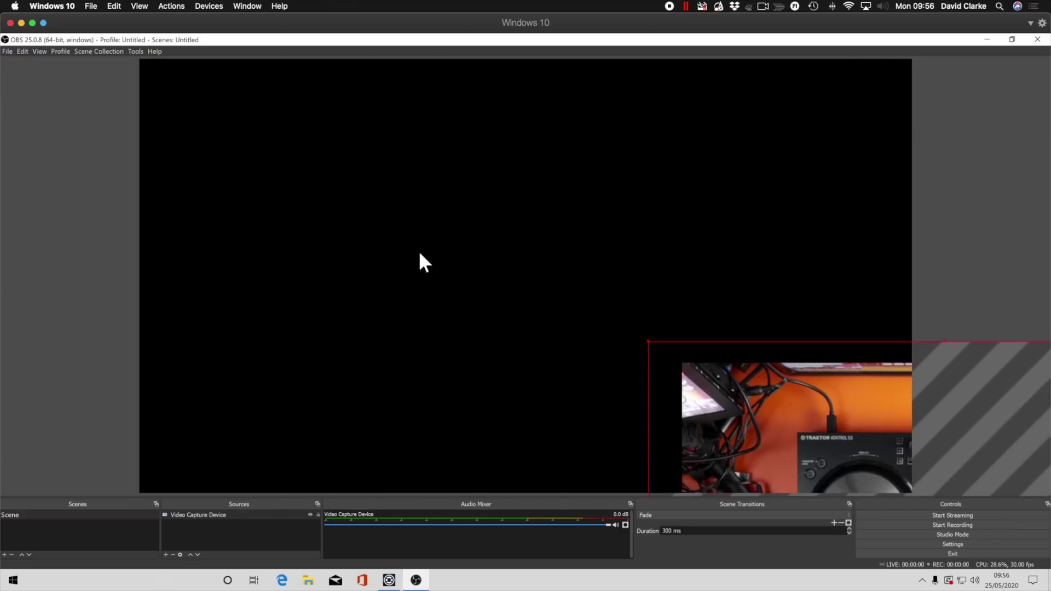
left_click_drag(789, 395, 262, 122)
left_click_drag(740, 387, 911, 463)
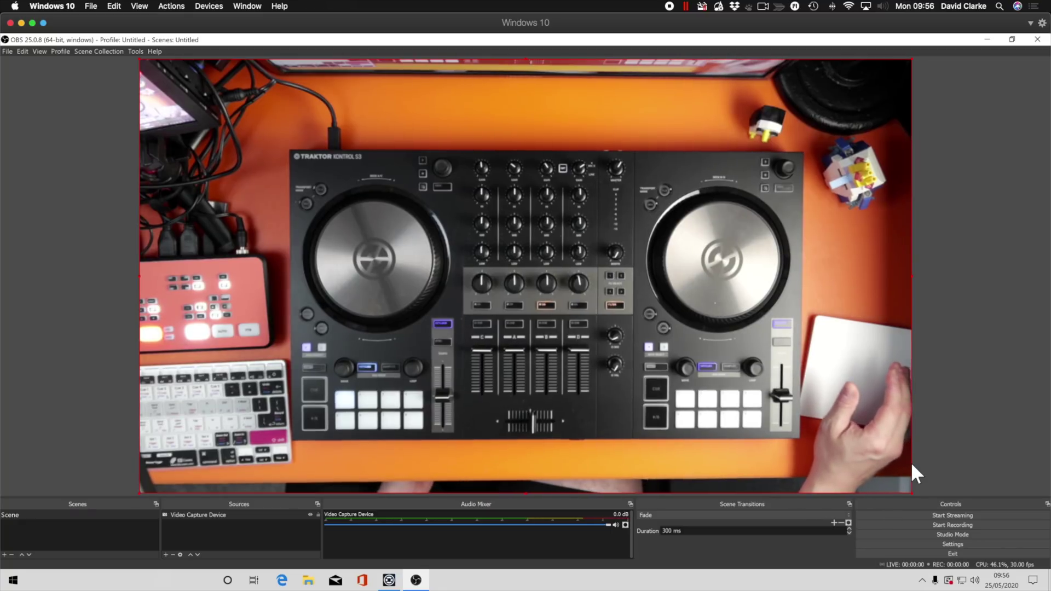
Add an Audio Output Capture source with its device set to Line (Traktor Kontrol S3).
left_click(166, 554)
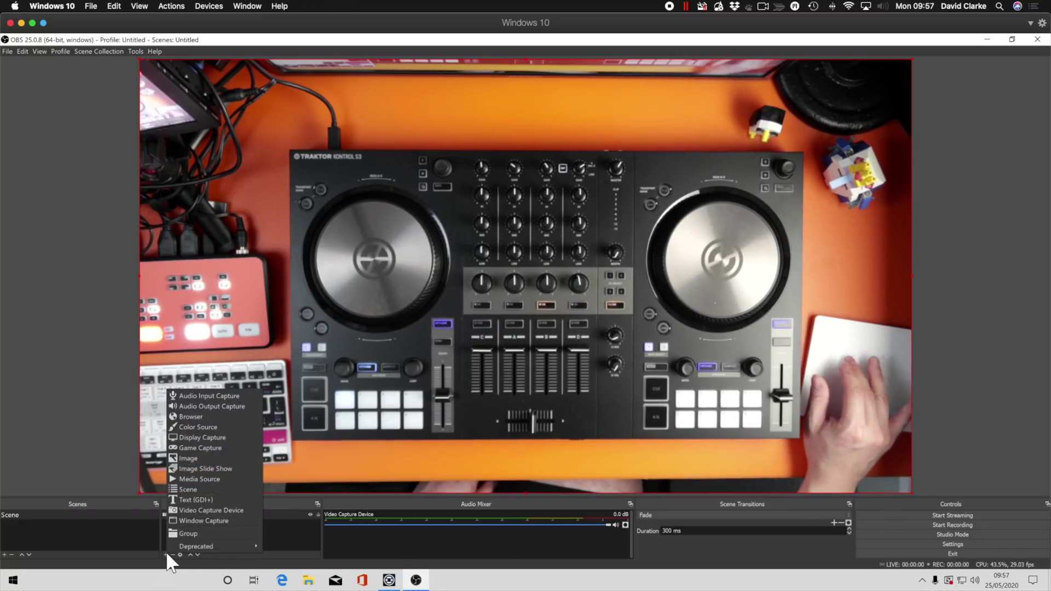
left_click(230, 406)
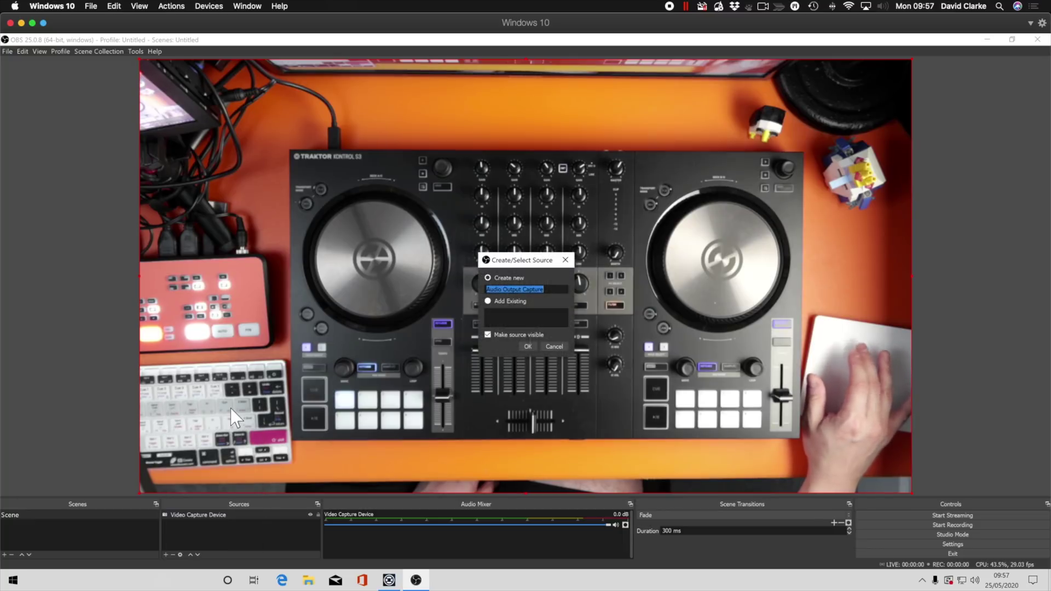
left_click(529, 343)
left_click(582, 248)
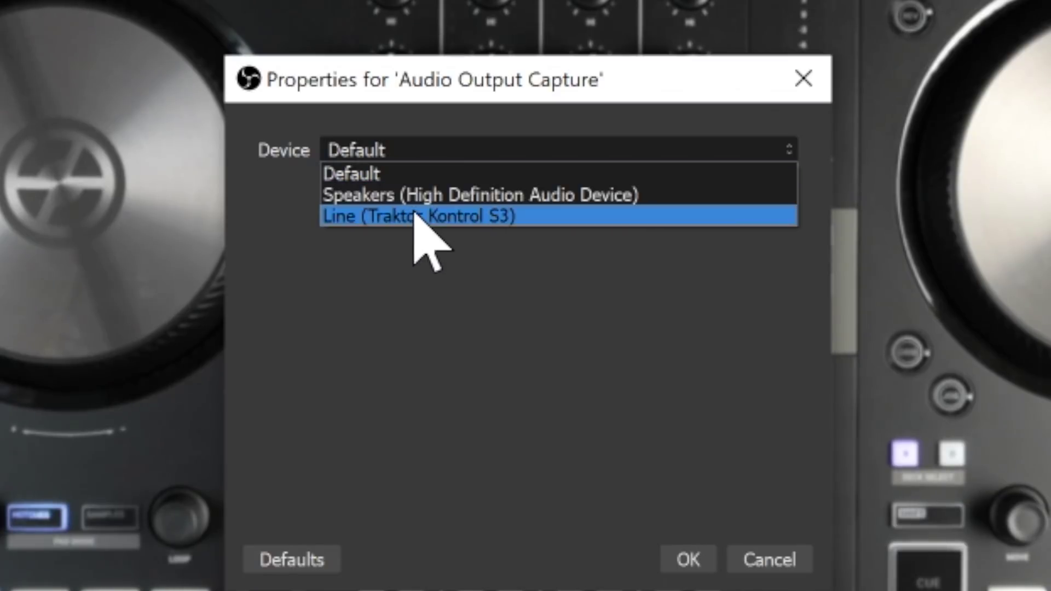
left_click(553, 215)
left_click(685, 559)
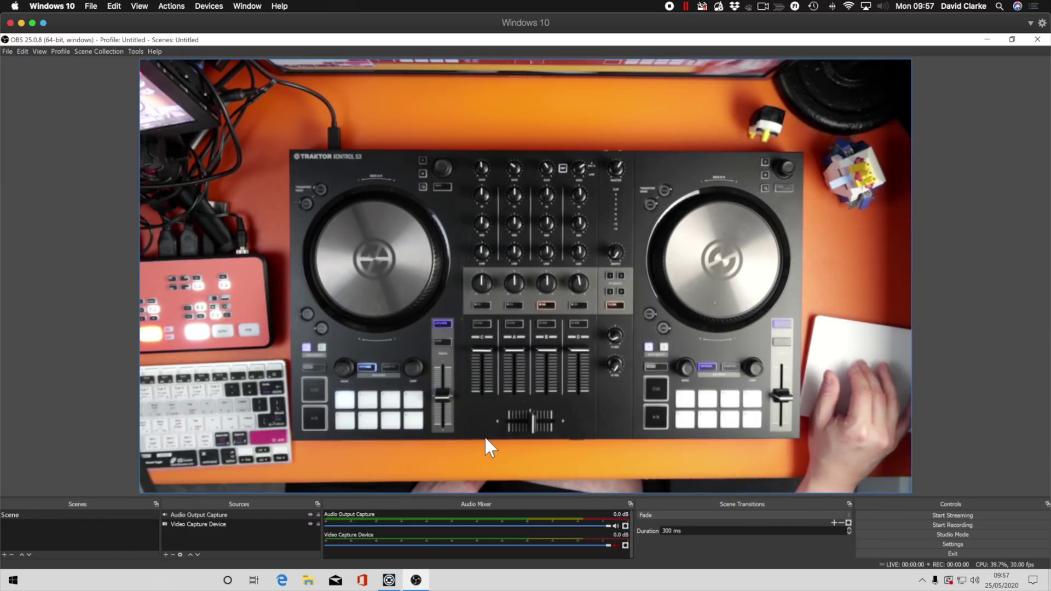
Play In the Warehouse on deck A and confirm OBS's audio meter registers the signal.
left_click(390, 580)
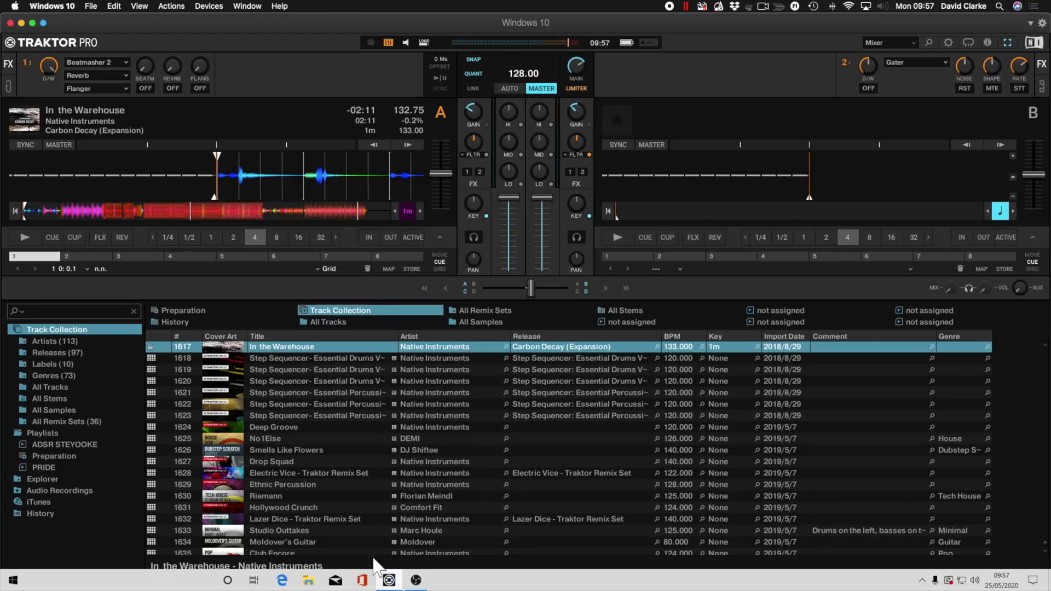
left_click(16, 234)
key("alt+Tab")
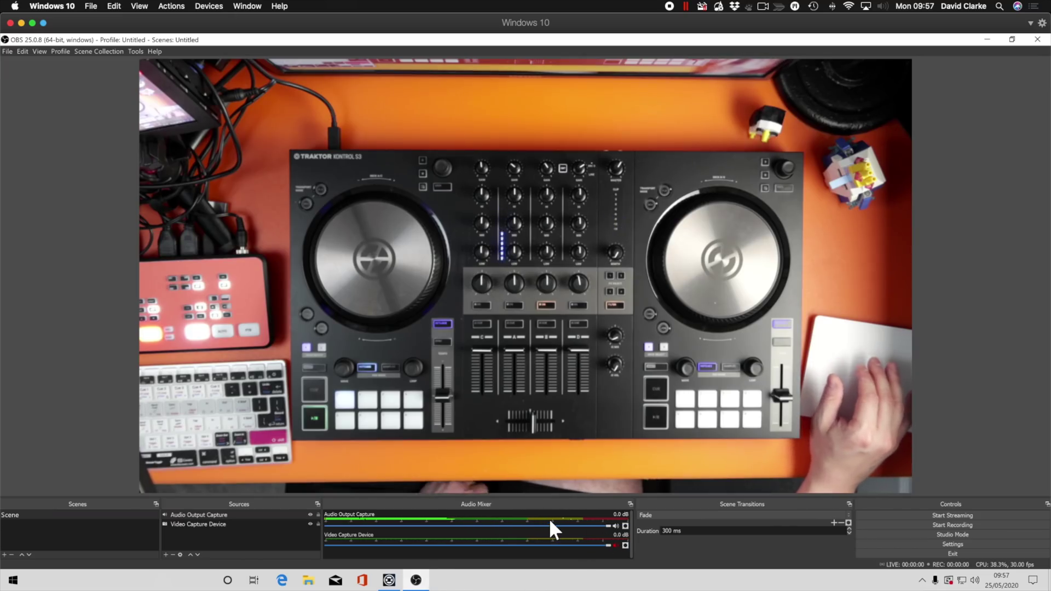
key("alt+Tab")
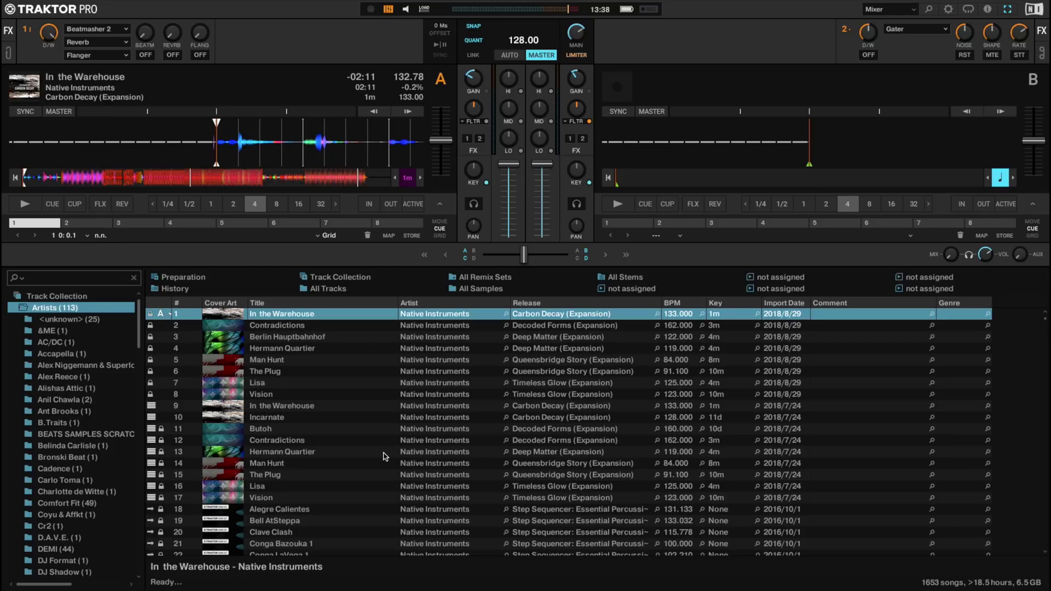
Check Output Record routing, then raise the Audio Recorder gain from -10.5 dB to about -1.5 dB.
left_click(947, 9)
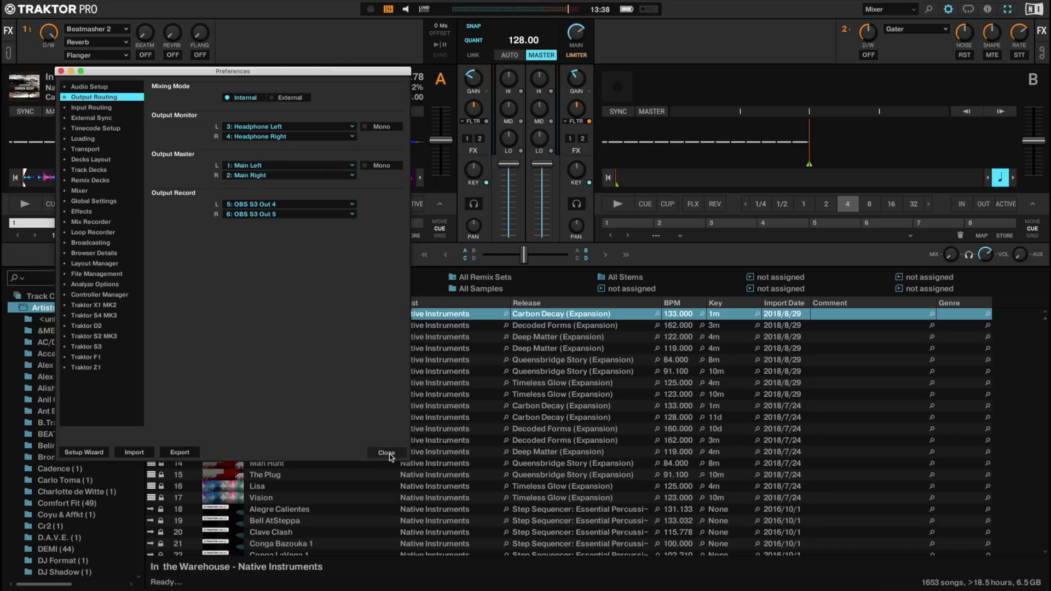
key("ctrl+Right")
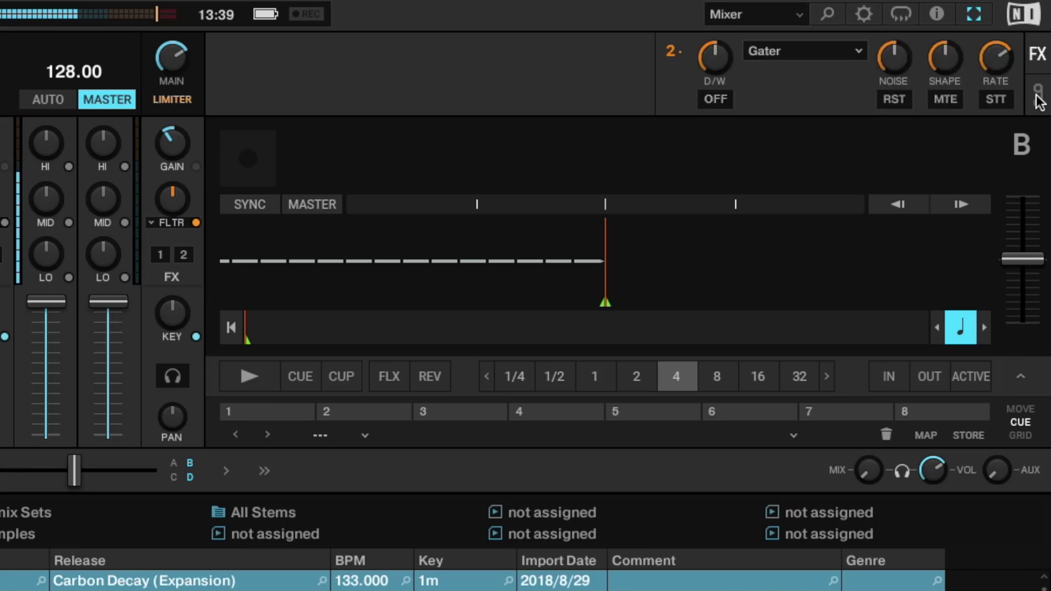
left_click(1040, 53)
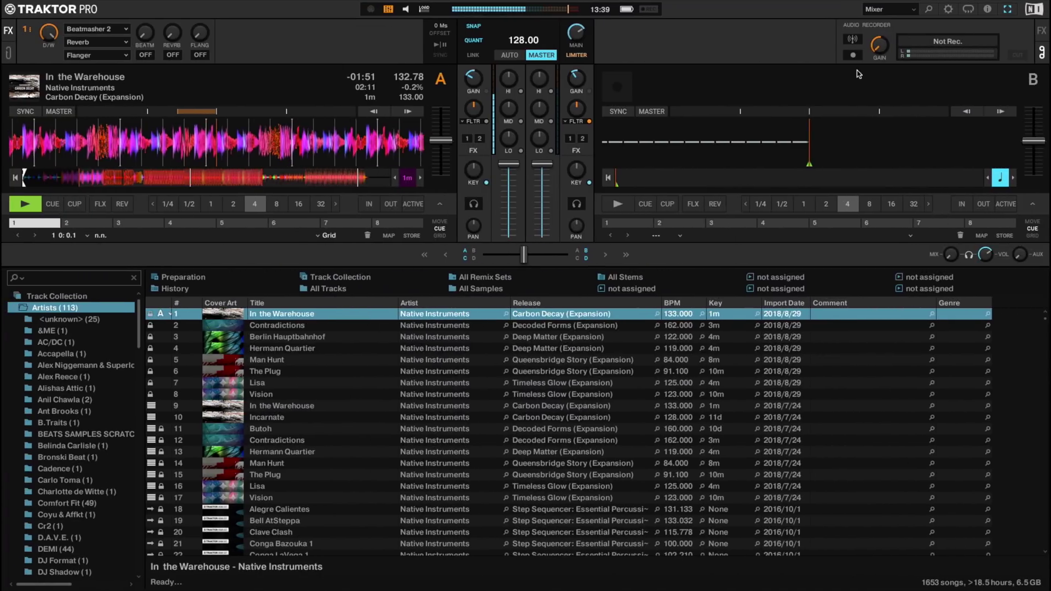
mouse_move(881, 50)
scroll(890, 41, "up", 5)
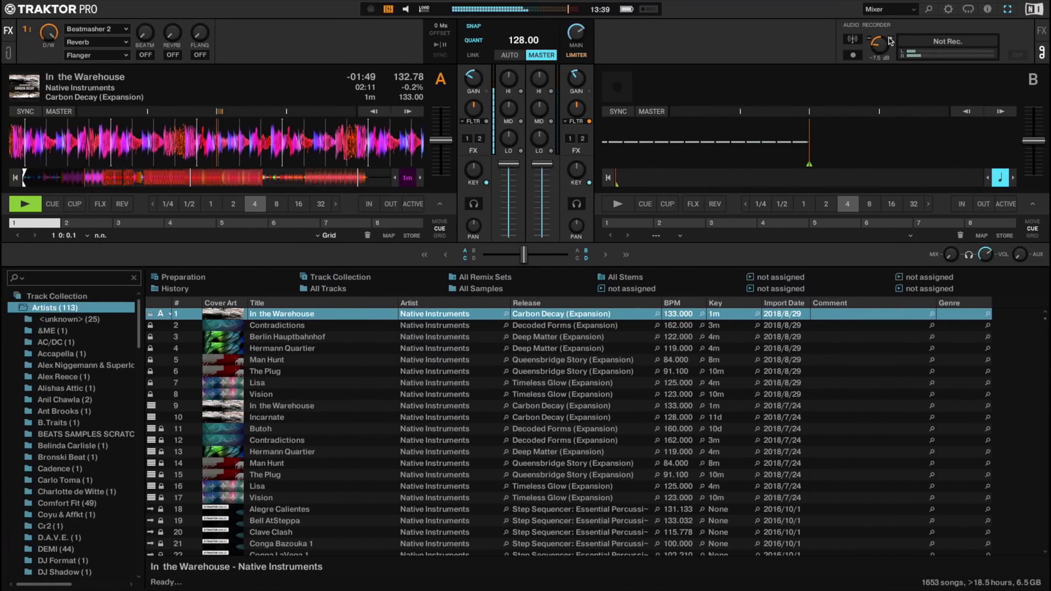
scroll(890, 40, "up", 1)
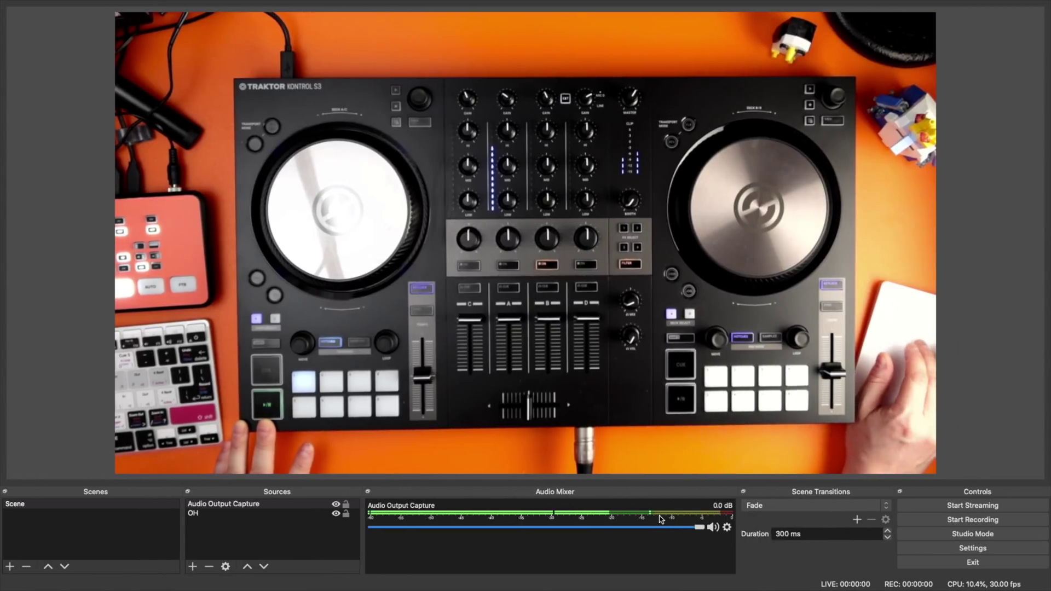
Open Advanced Audio Properties from the Audio Output Capture gear menu in the Audio Mixer.
left_click(728, 528)
left_click(729, 529)
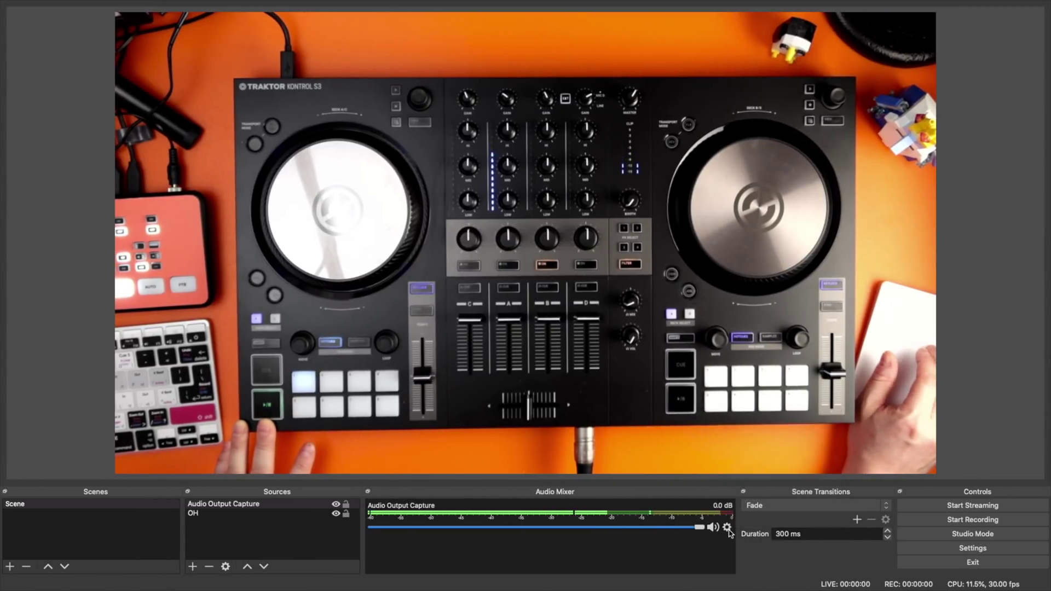
left_click(727, 528)
left_click(788, 519)
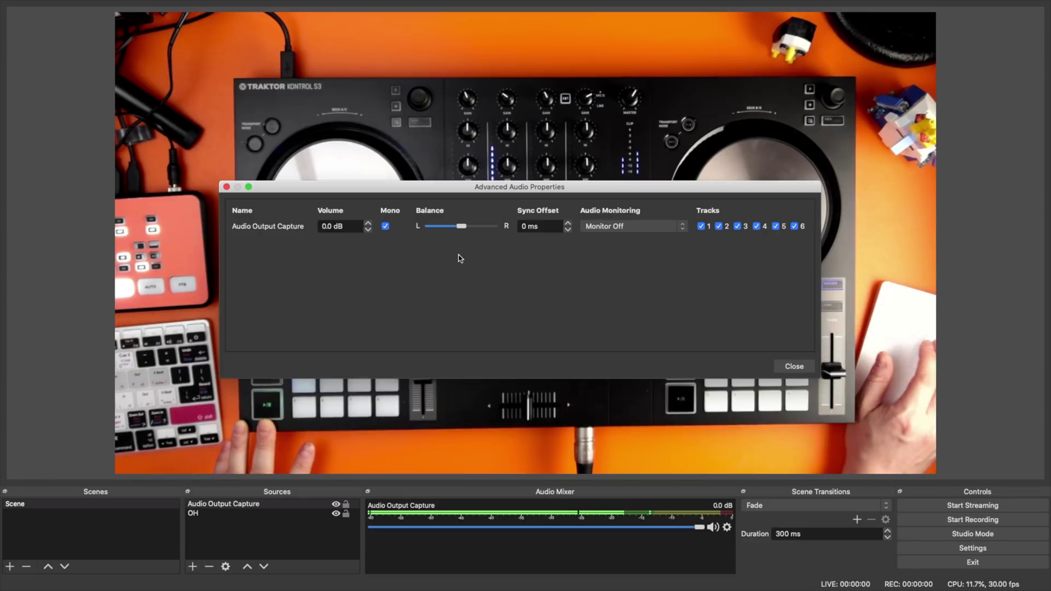